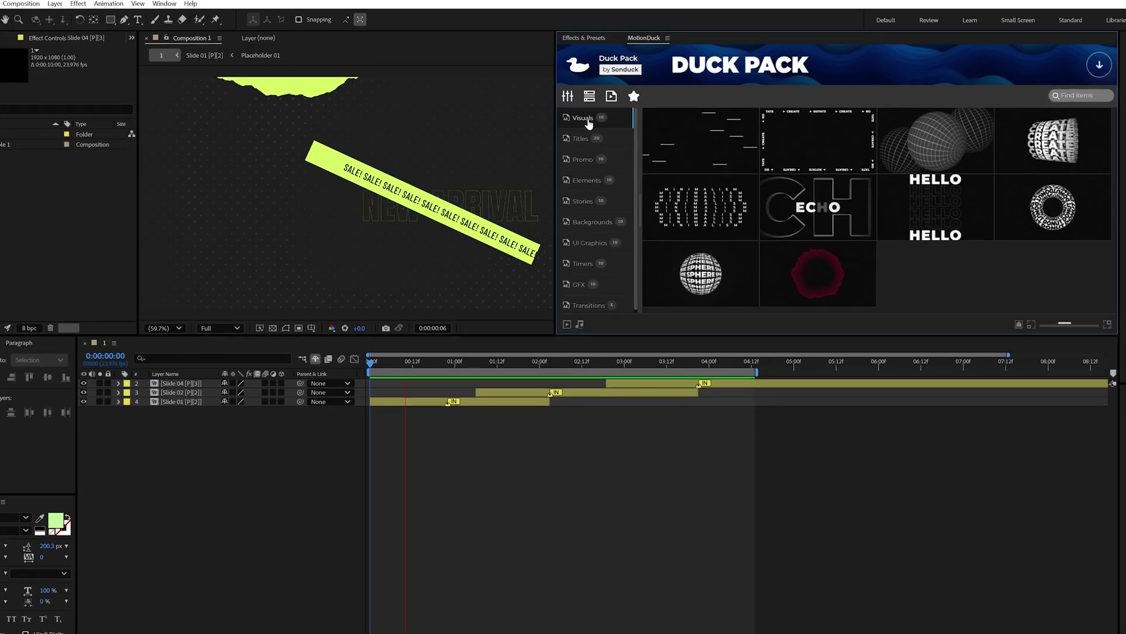
Browse the Duck Pack Titles, Promo, Elements, Stories, Backgrounds, UI Graphics, Timers and GFX templates.
click(569, 143)
click(551, 170)
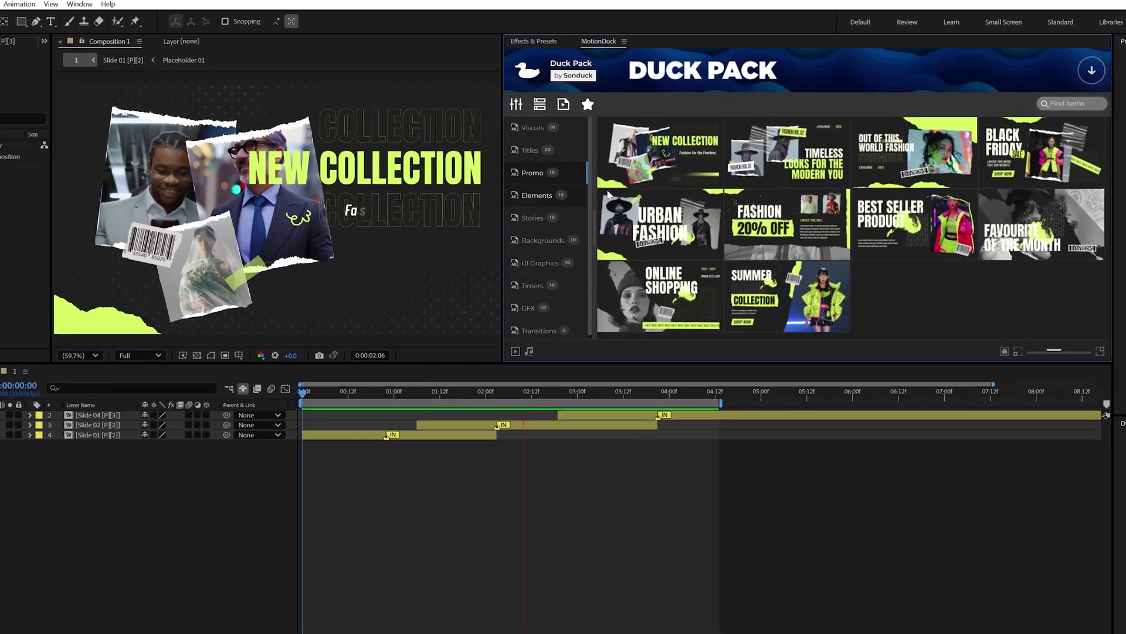
mouse_move(678, 167)
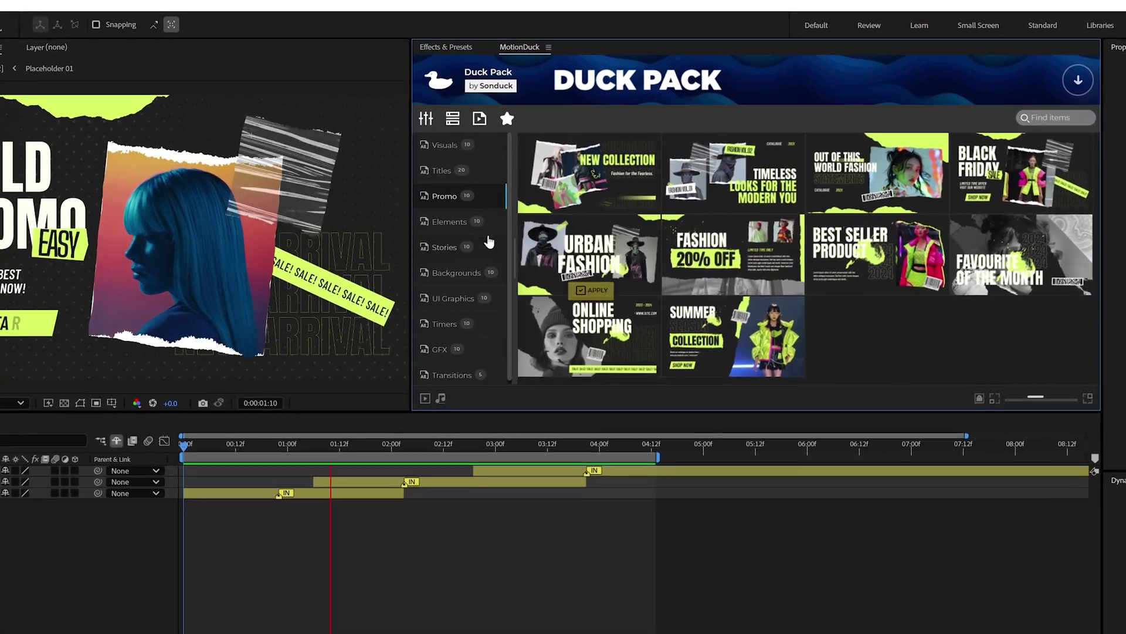
click(463, 229)
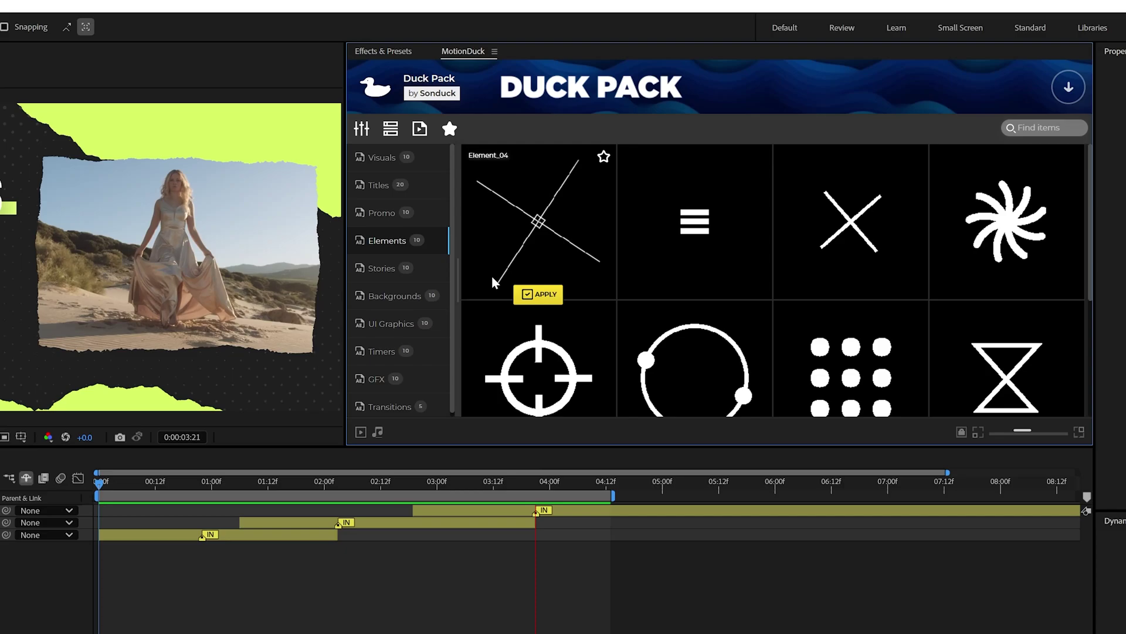
click(387, 269)
click(393, 296)
click(396, 326)
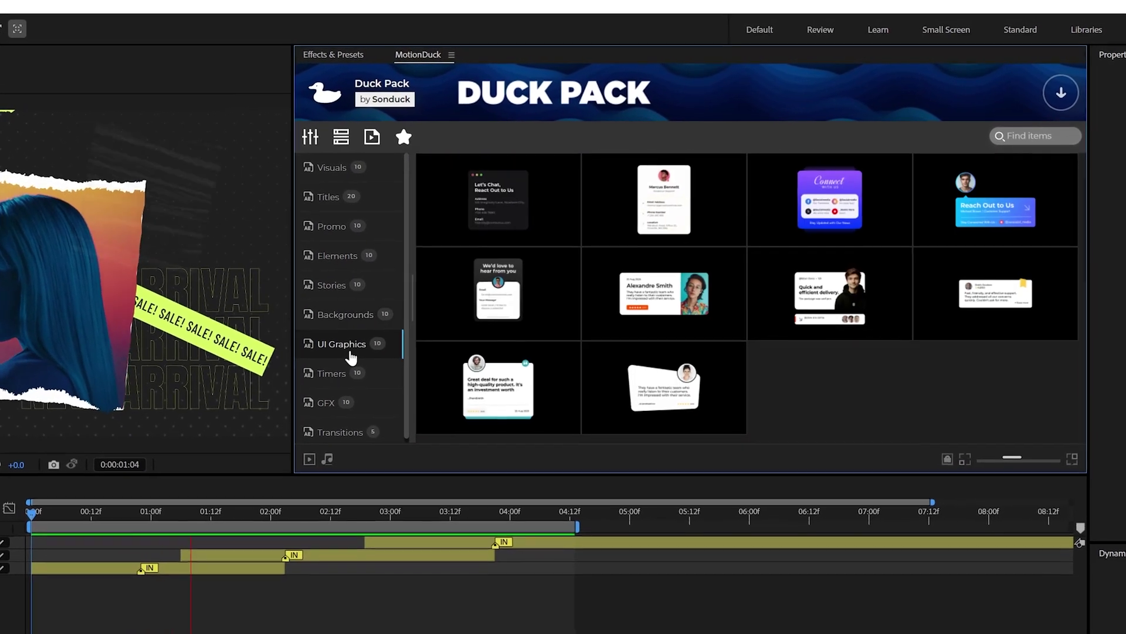
click(332, 374)
click(326, 402)
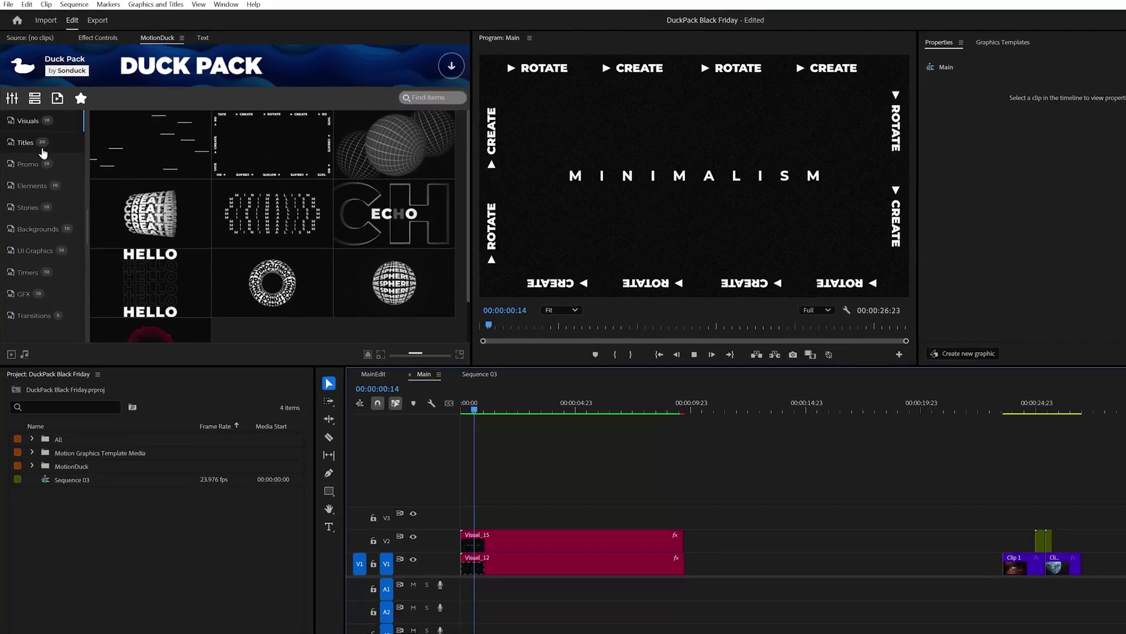
Revisit the Promo, Timers and GFX categories, ending on the Transitions templates.
click(41, 163)
click(35, 272)
click(35, 293)
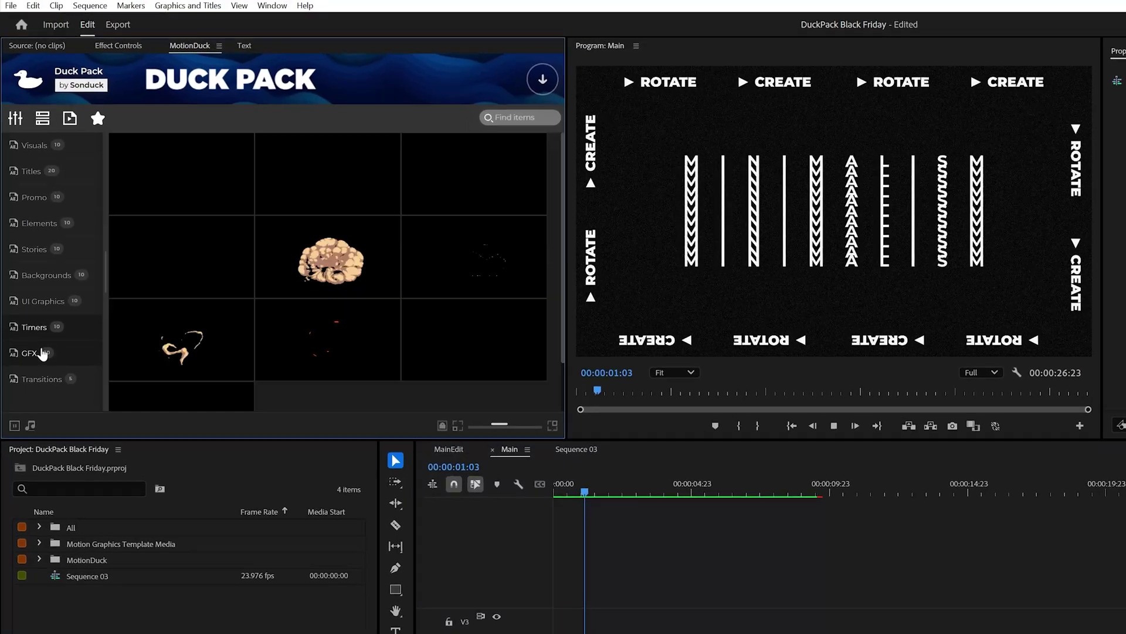
click(44, 408)
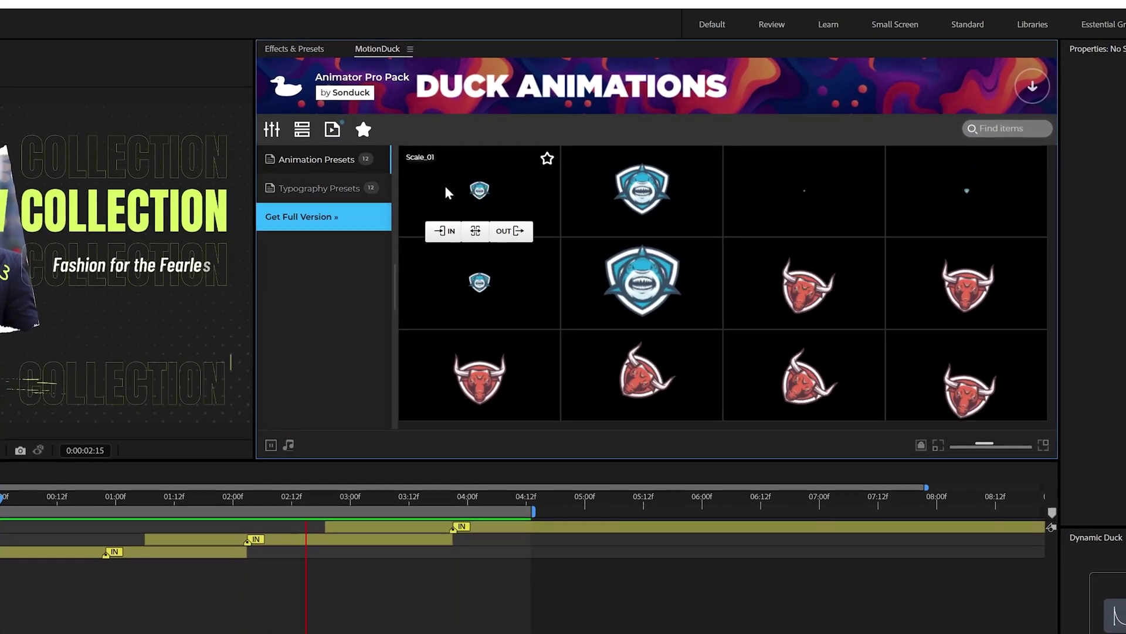
Apply the CREATE cylinder visual from Typography Presets and open Visual_14's Cylinder Placeholder for text editing.
click(341, 185)
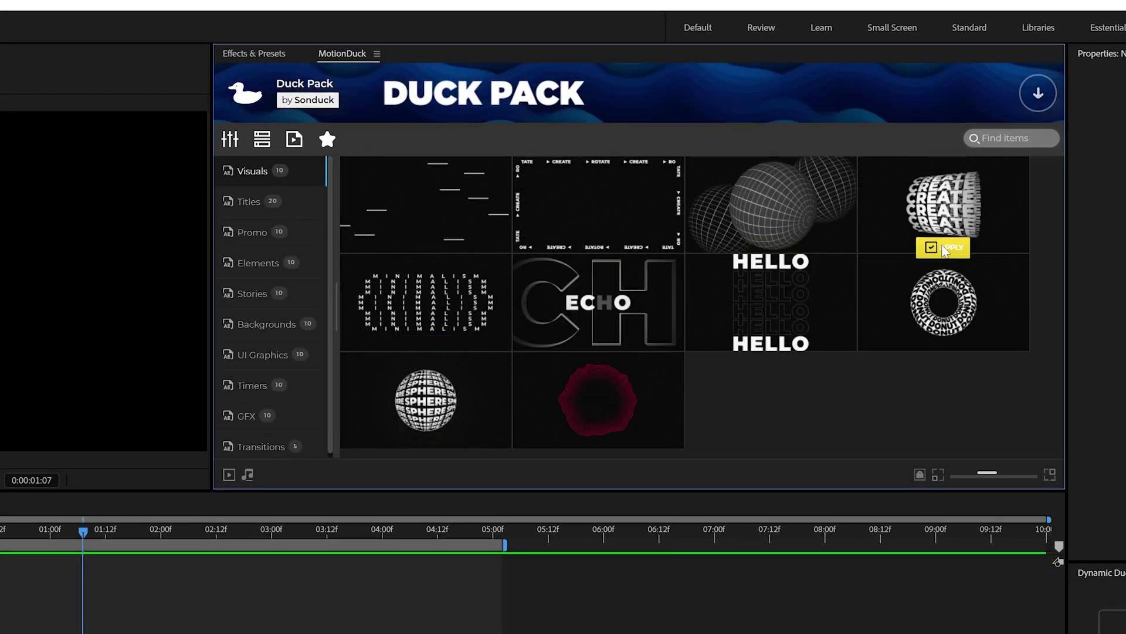
click(942, 248)
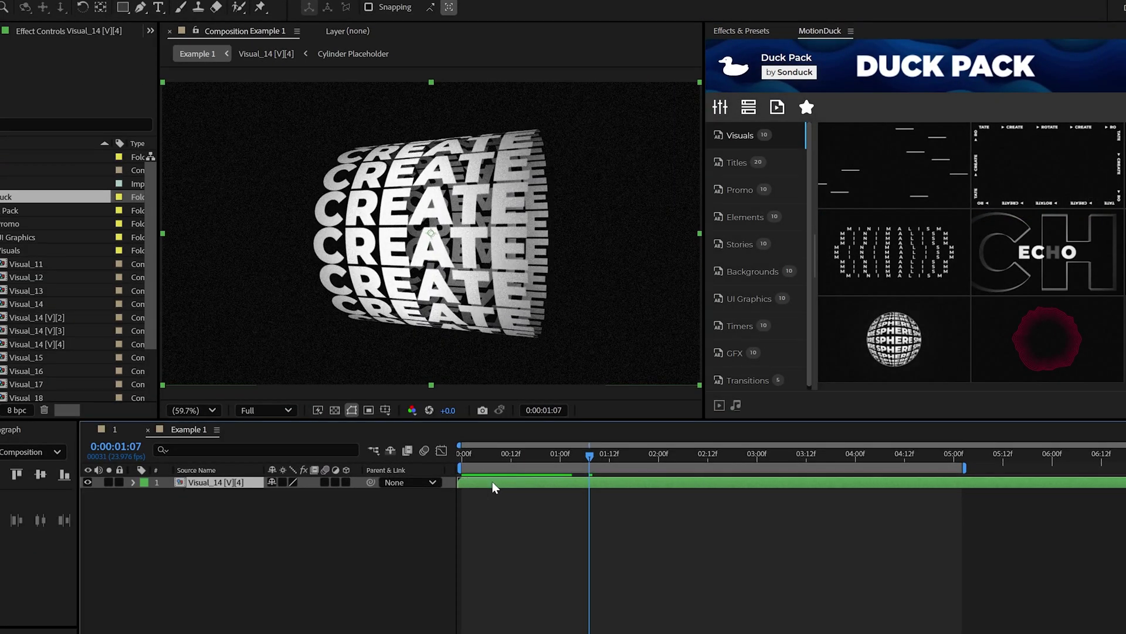
double_click(492, 487)
double_click(220, 496)
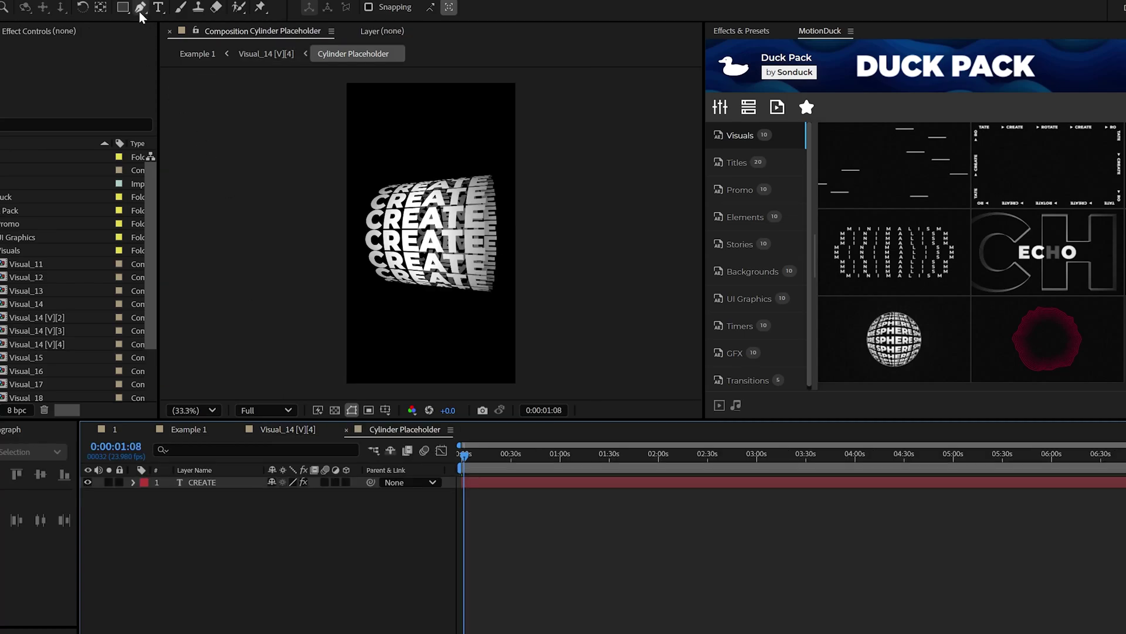
click(157, 8)
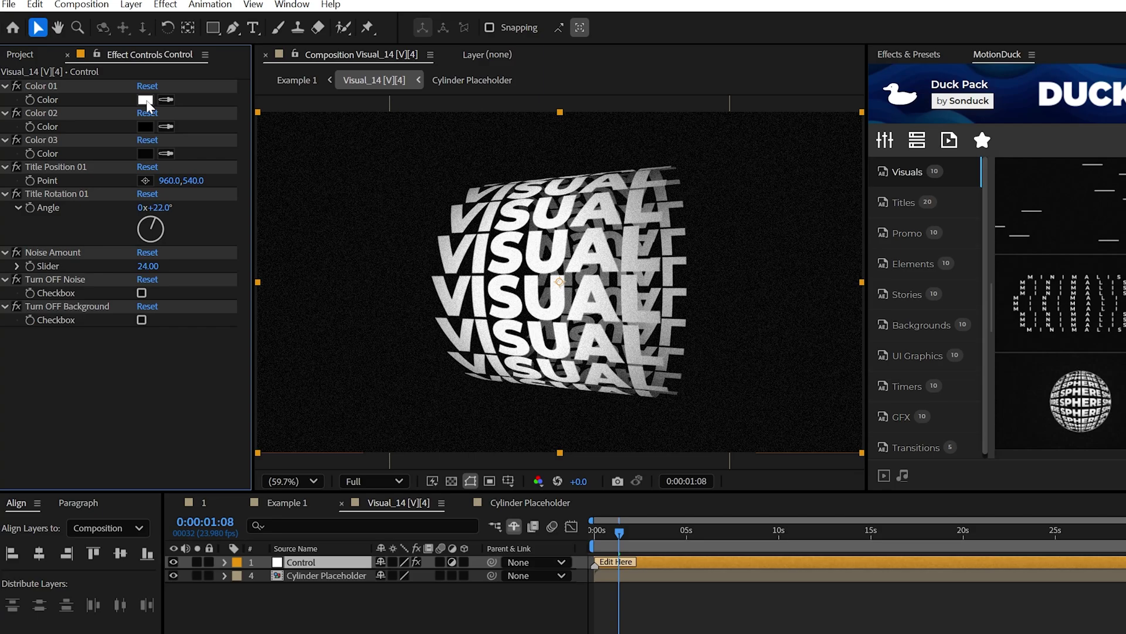
Set Color 01 of the VISUAL text to a deep blue, then adjust Title Rotation and Noise Amount.
click(145, 100)
click(235, 416)
click(207, 368)
drag(235, 415, 226, 451)
click(352, 372)
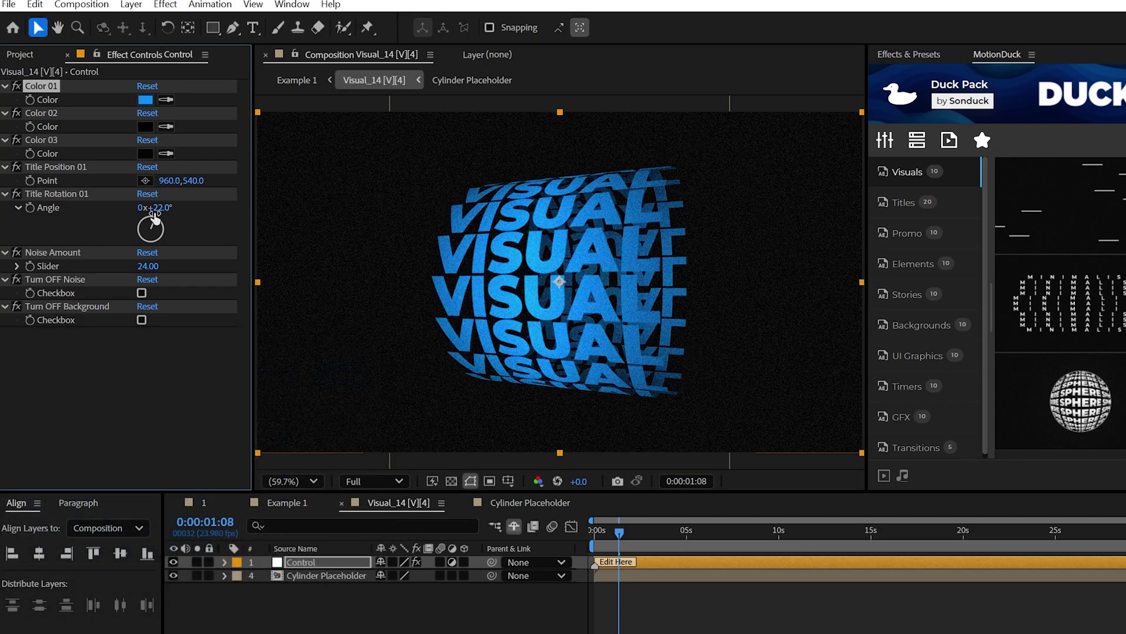
mouse_move(156, 218)
mouse_down()
mouse_move(141, 220)
mouse_move(155, 222)
mouse_up()
click(151, 266)
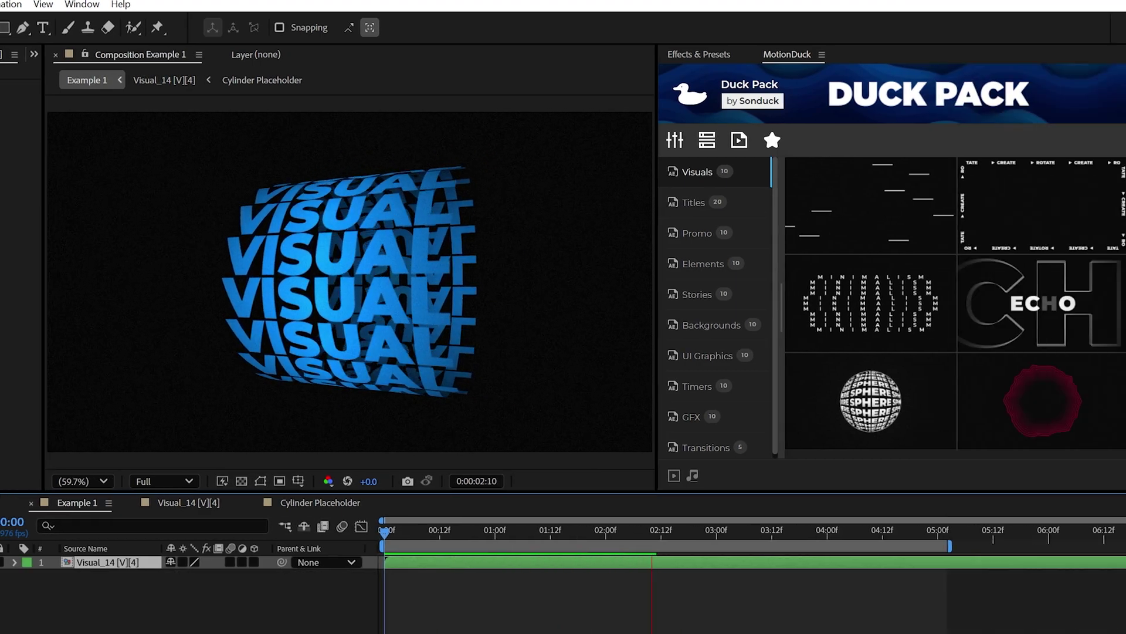
Browse the Titles, Promo, Stories, Backgrounds, Timers and GFX templates, landing on Transitions.
click(910, 205)
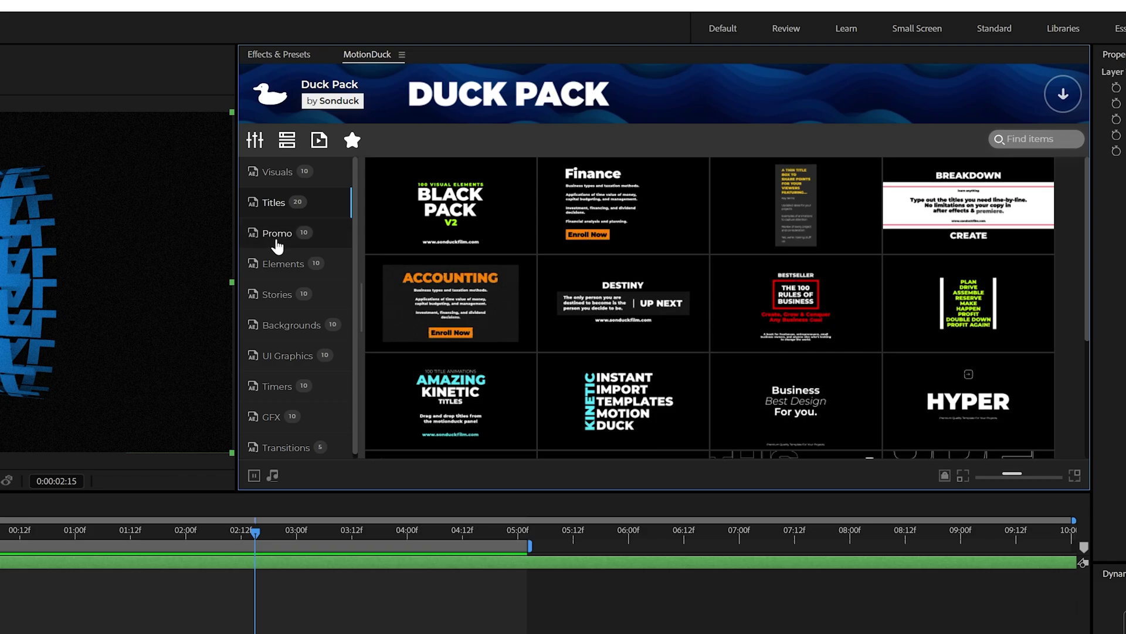
click(277, 235)
click(277, 294)
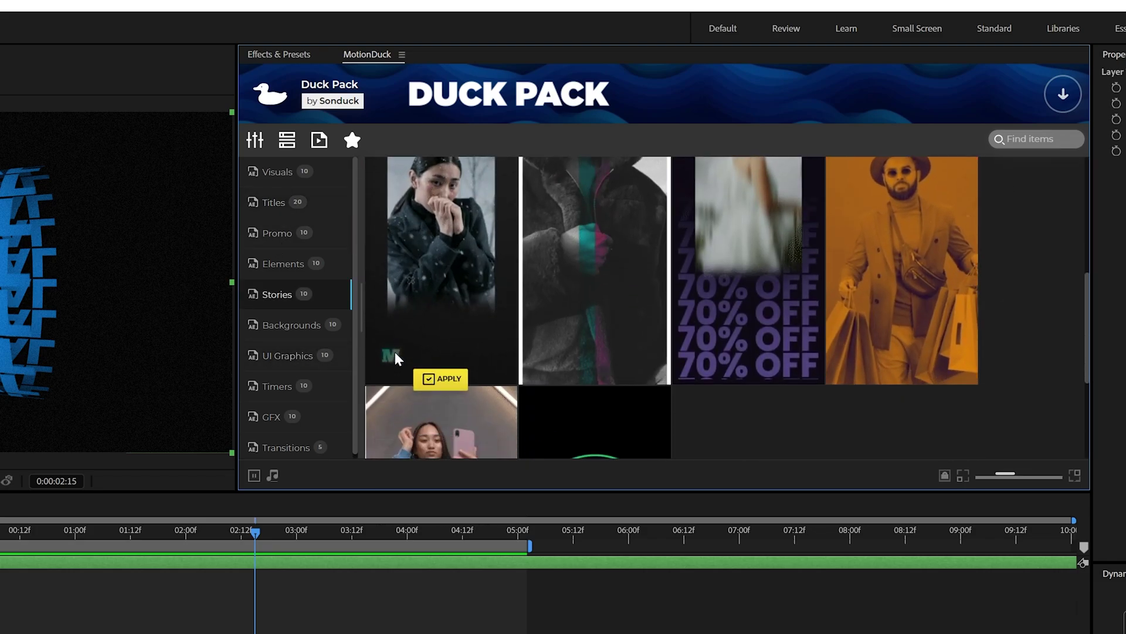
click(292, 325)
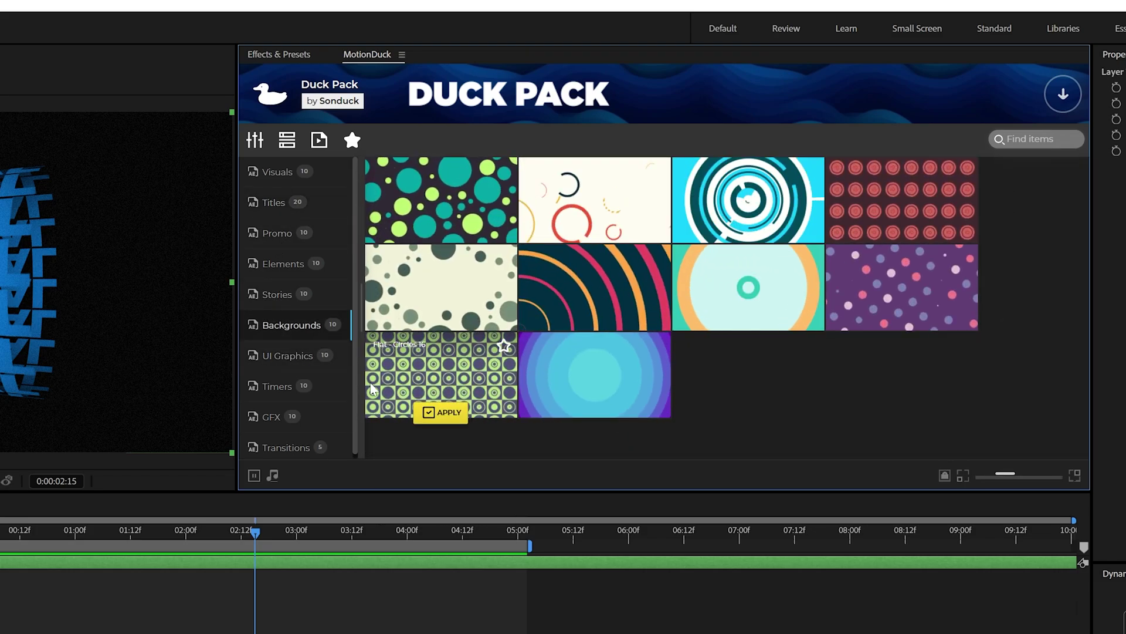
click(293, 386)
click(293, 422)
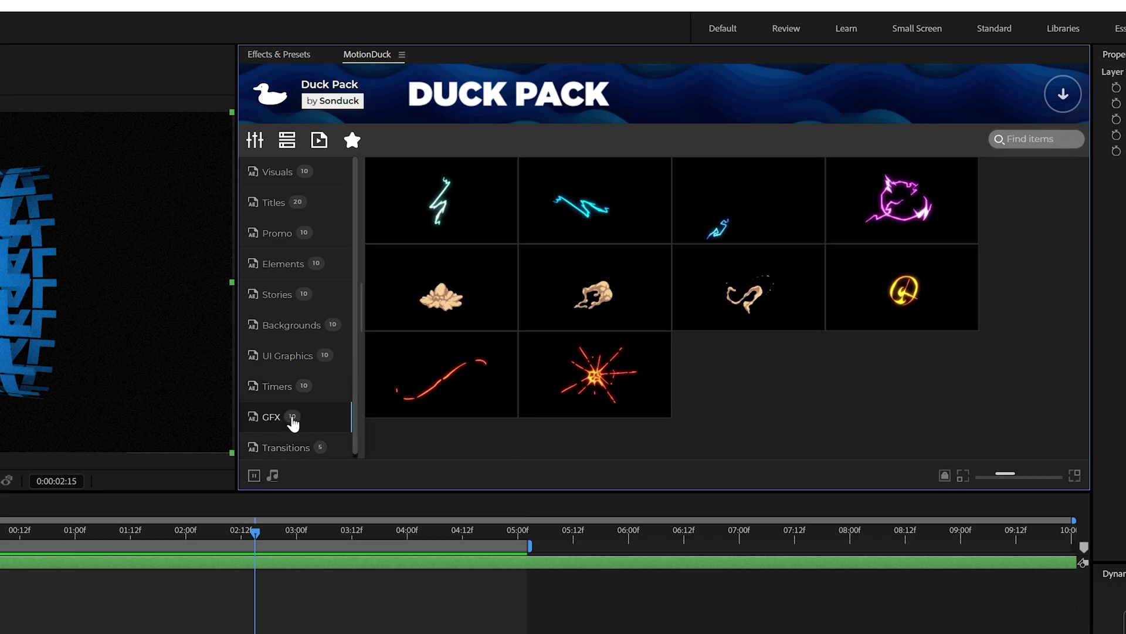
click(284, 441)
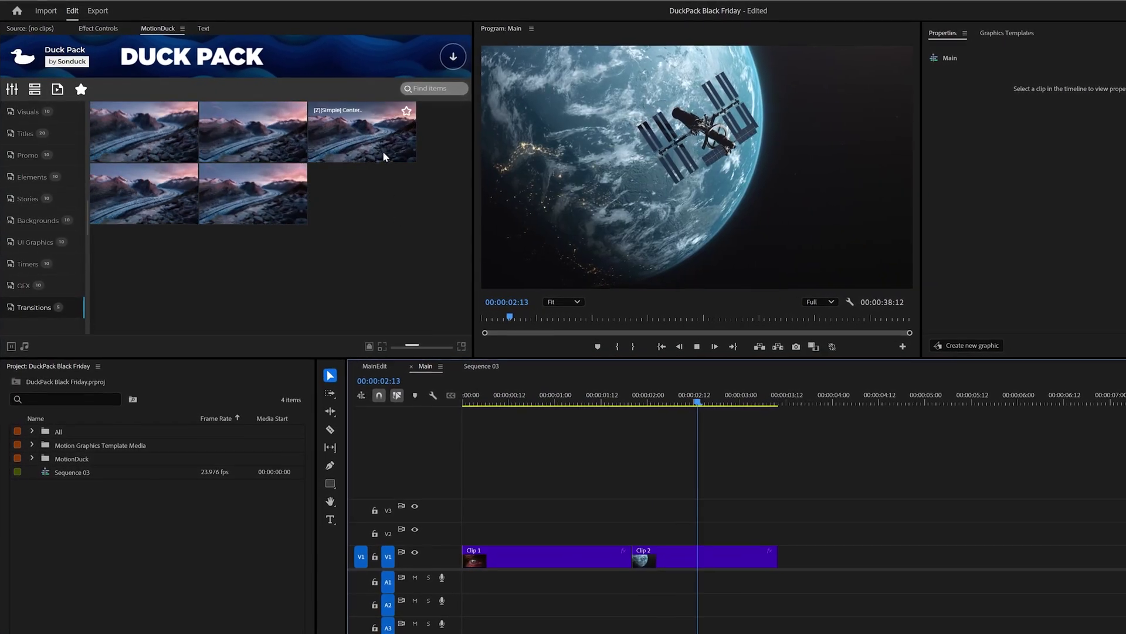
Place a Duck Pack transition on the cut between Clip 1 and Clip 2 and preview it.
drag(383, 151, 671, 542)
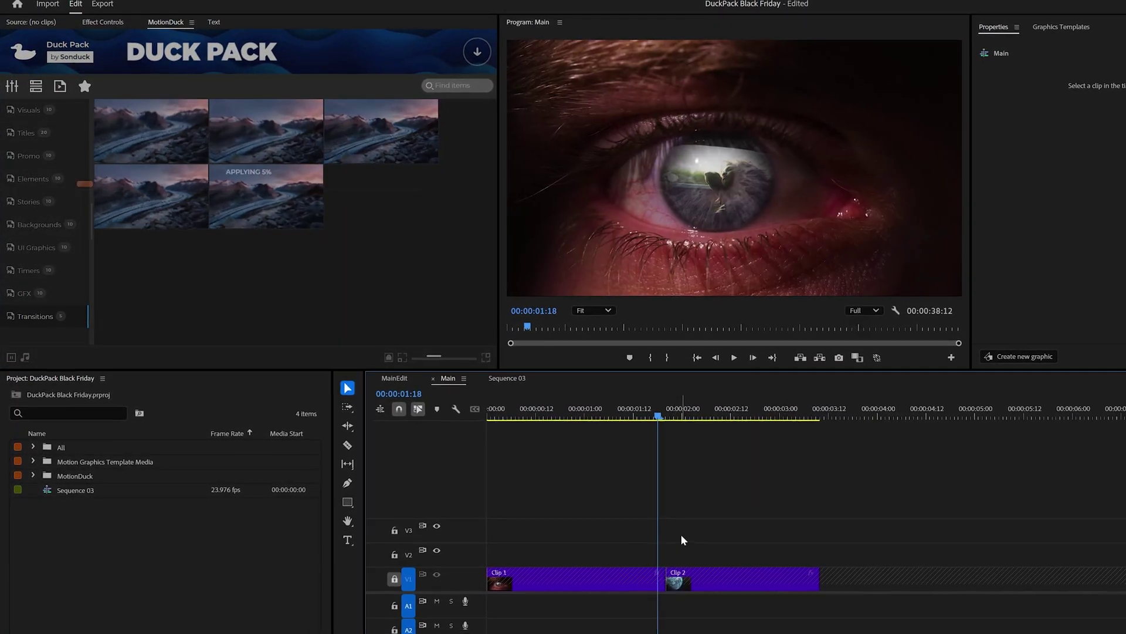
click(621, 423)
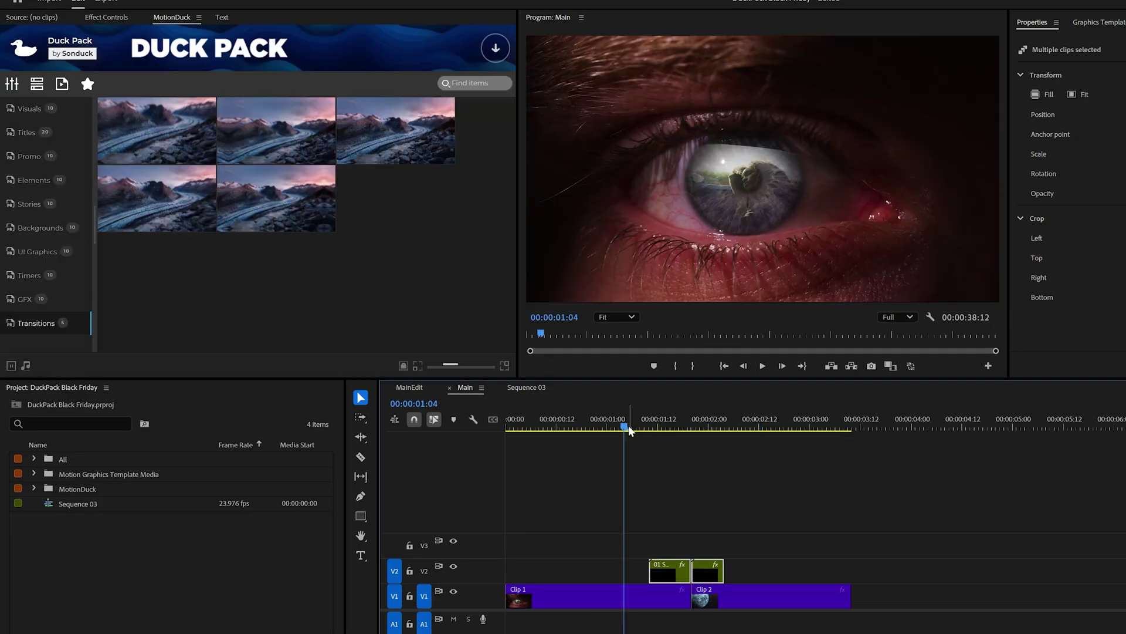
key(space)
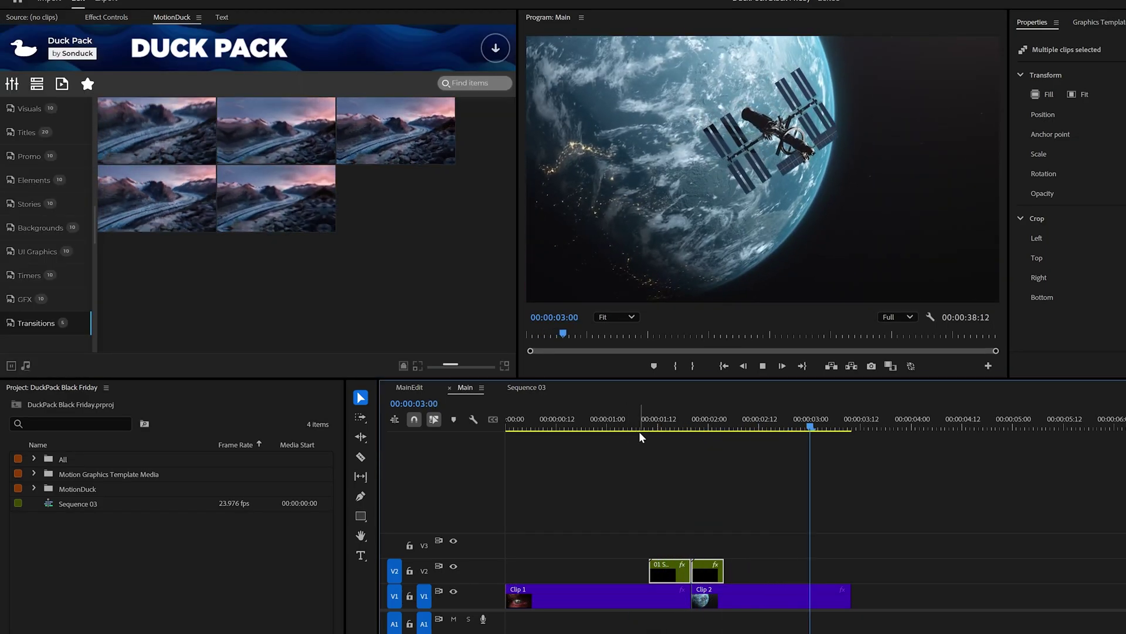
click(639, 431)
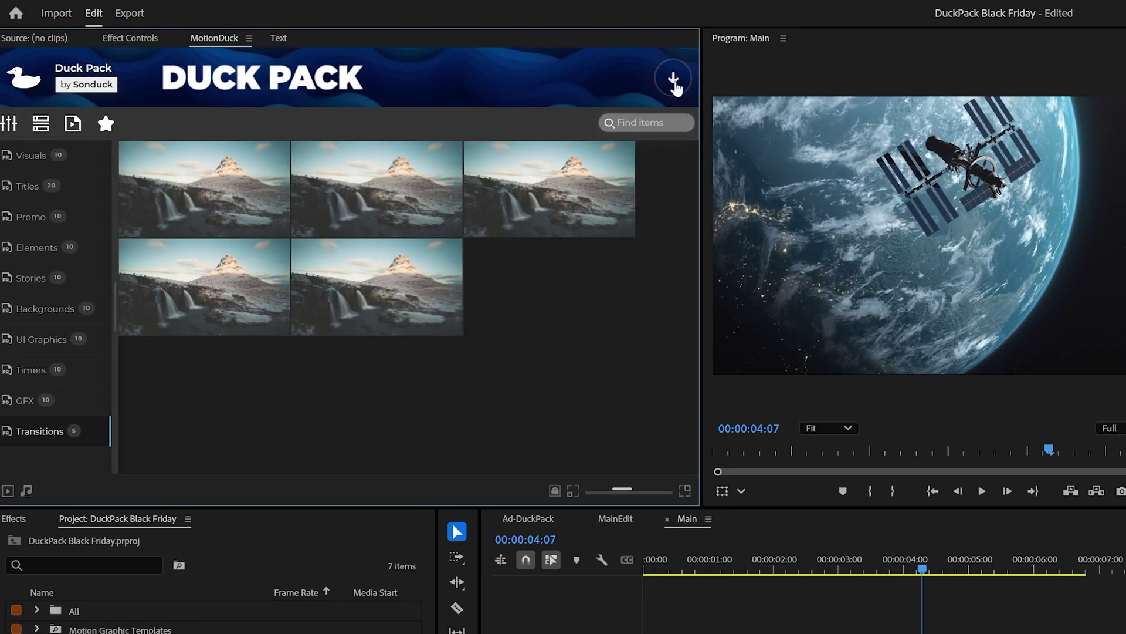
Browse the MotionDuck store, then place the Mega Sale story on the Vertical sequence's V1 track.
click(675, 82)
scroll(580, 256, down, 6)
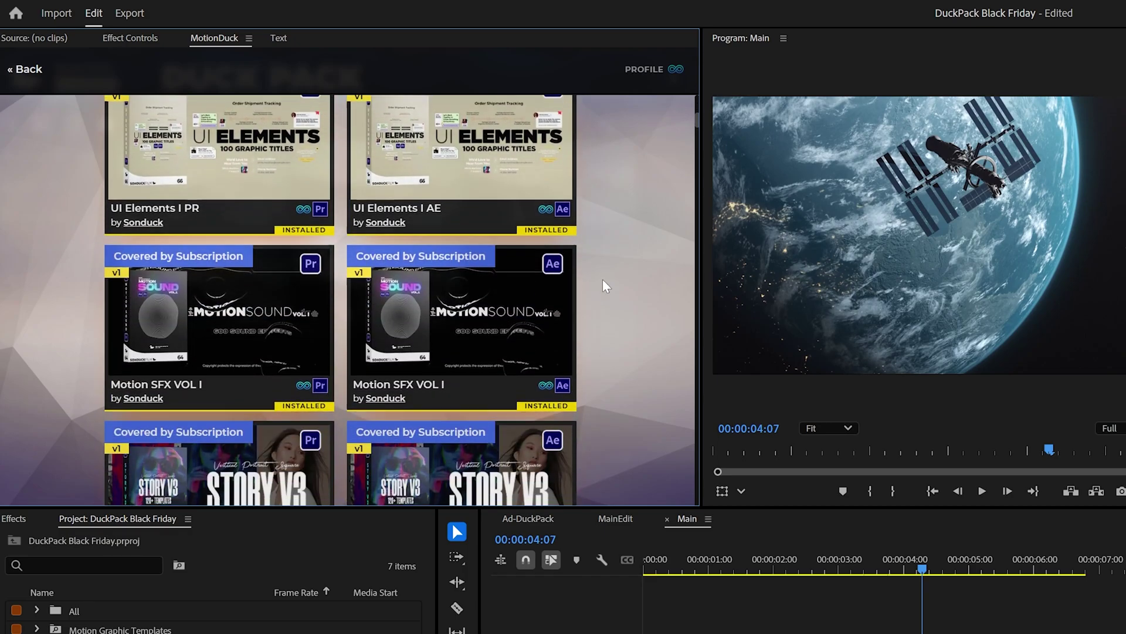
scroll(605, 285, down, 15)
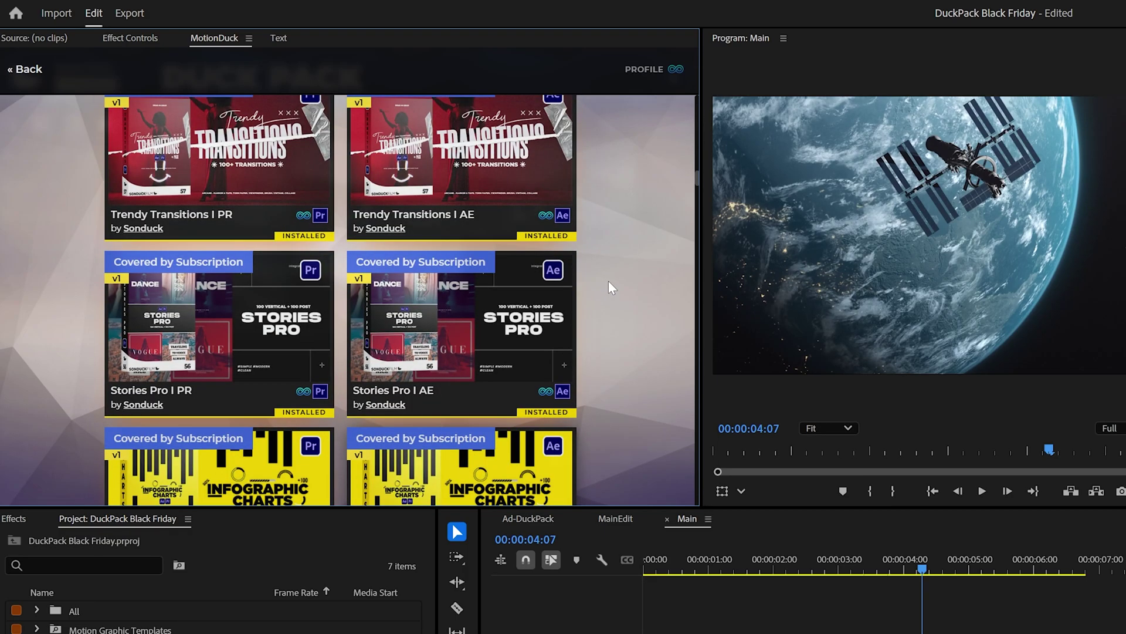
scroll(607, 281, down, 10)
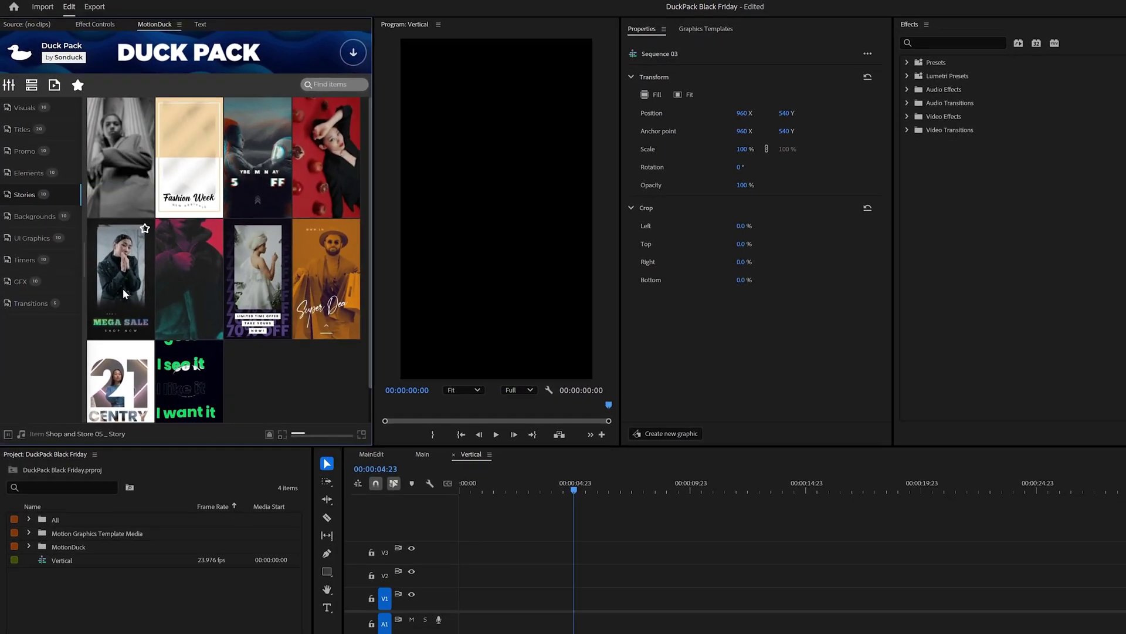
drag(124, 293, 443, 603)
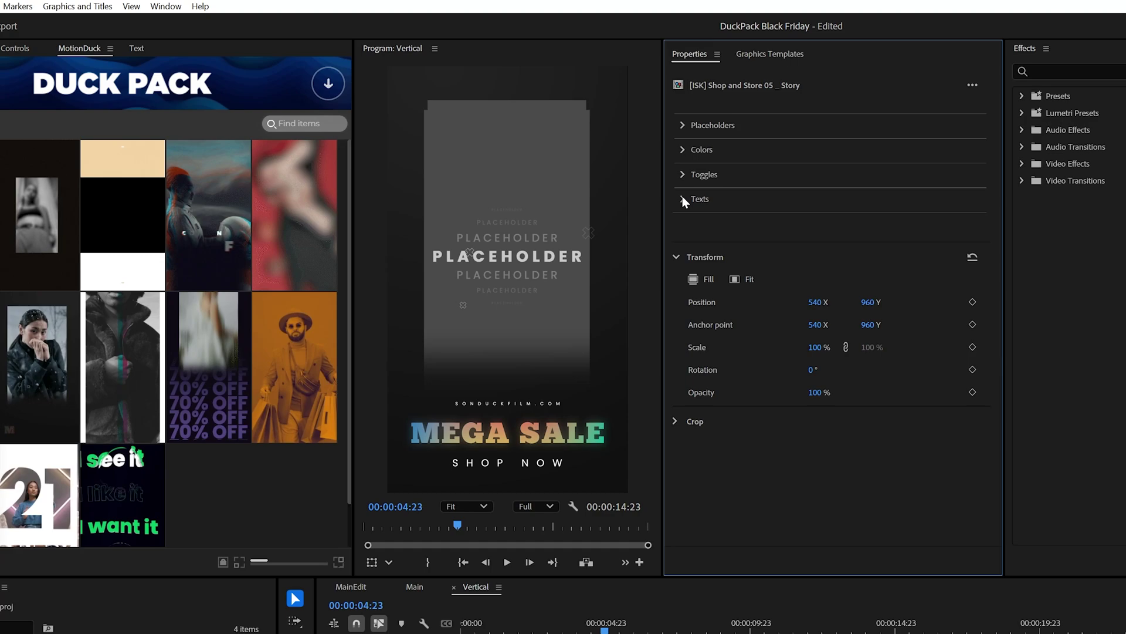
Change the template's Text A to LIVE NOW and Text B to SWIPE UP.
click(599, 135)
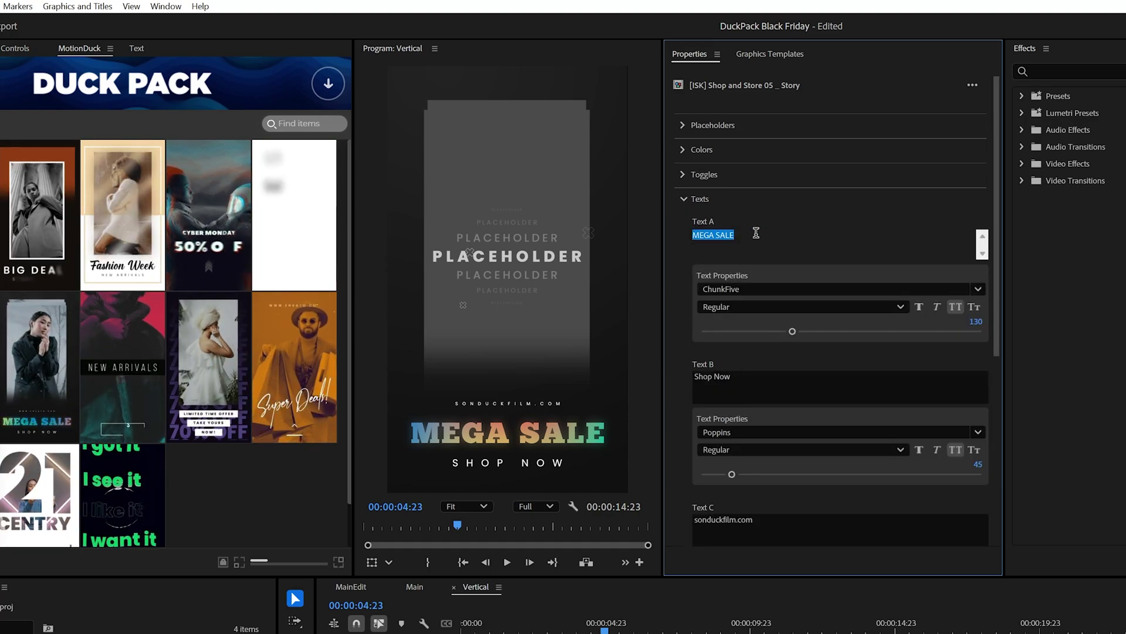
text(LIVE NOW)
click(779, 376)
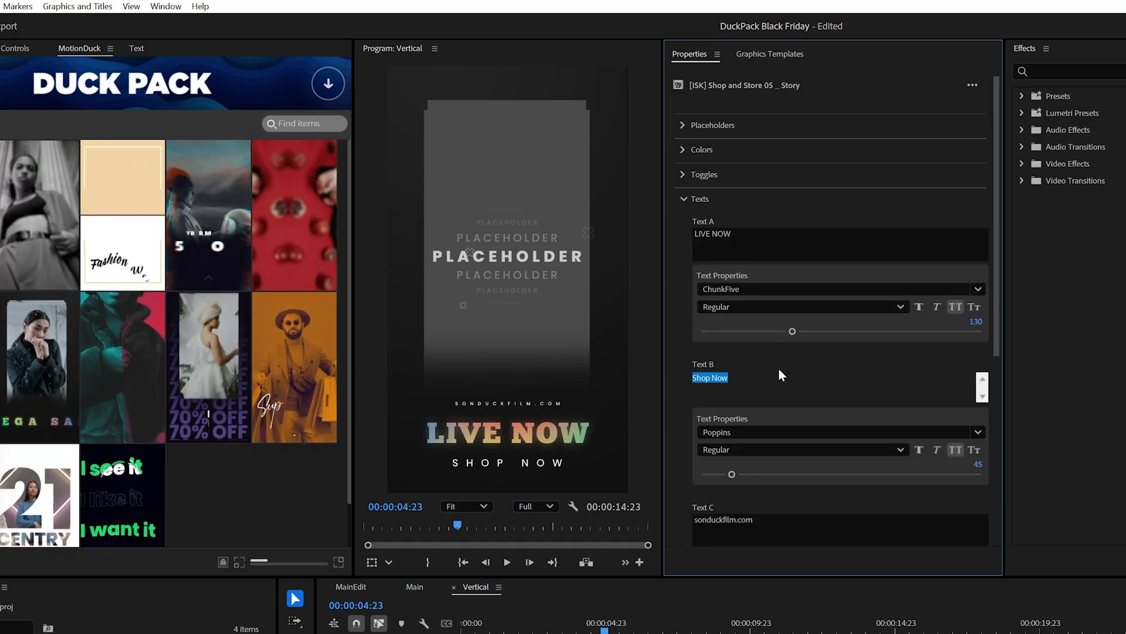
text(SWIPE UP)
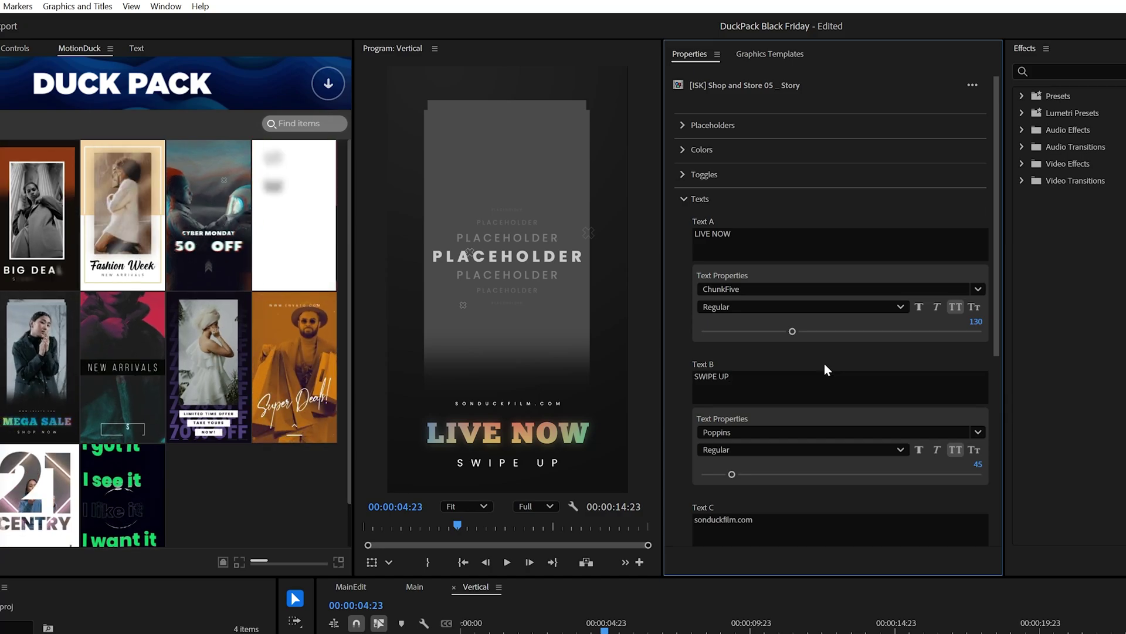
click(691, 197)
Replace Placeholder 01's media with the ballerina clip.
click(684, 125)
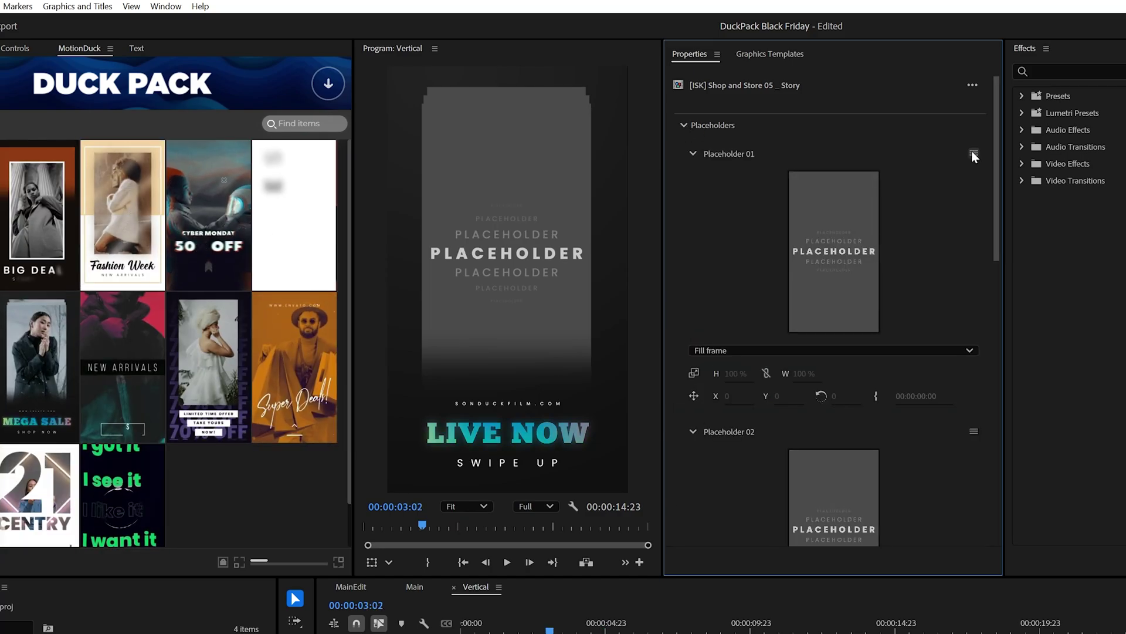
click(974, 154)
click(1003, 162)
key(Return)
click(514, 624)
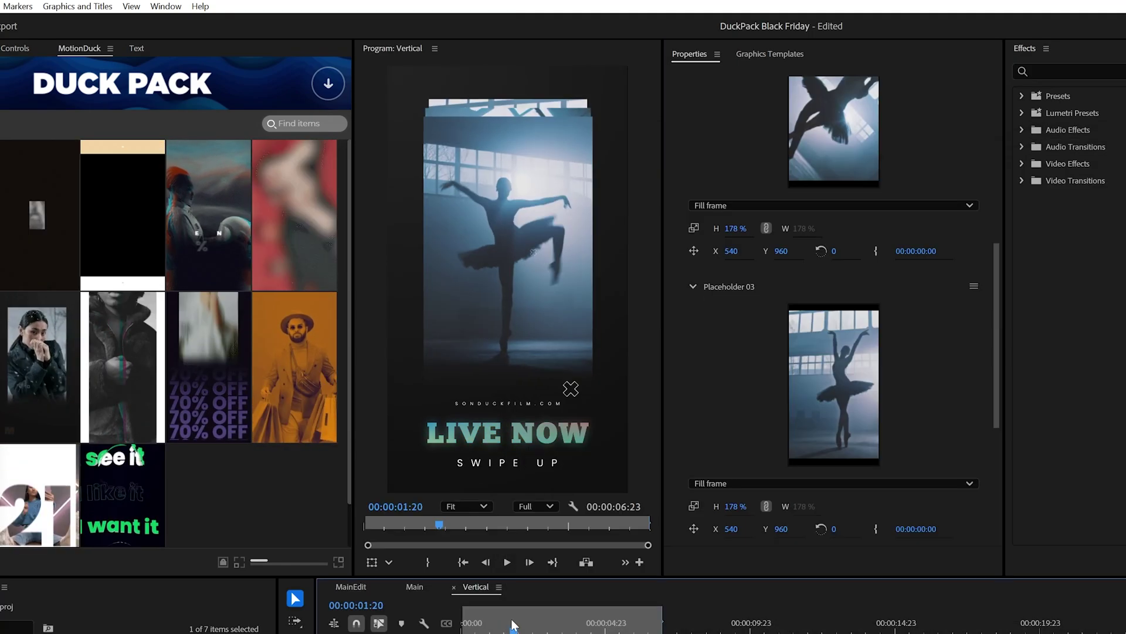
Play the story template from the start, then bring up the HYPER title's customization options.
key(Home)
key(space)
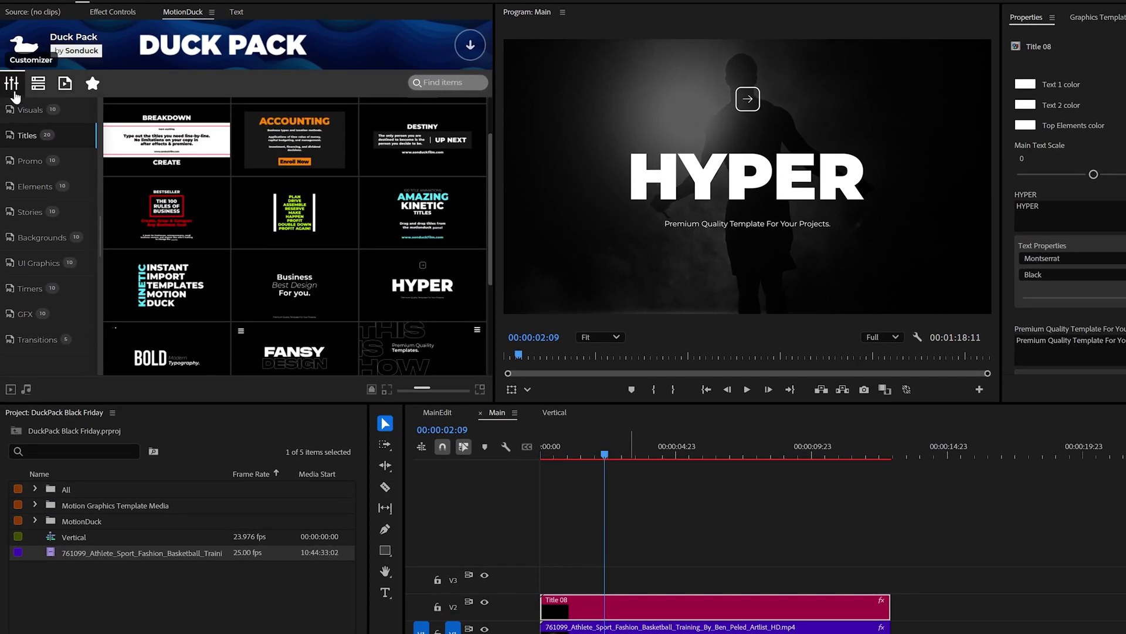
click(13, 89)
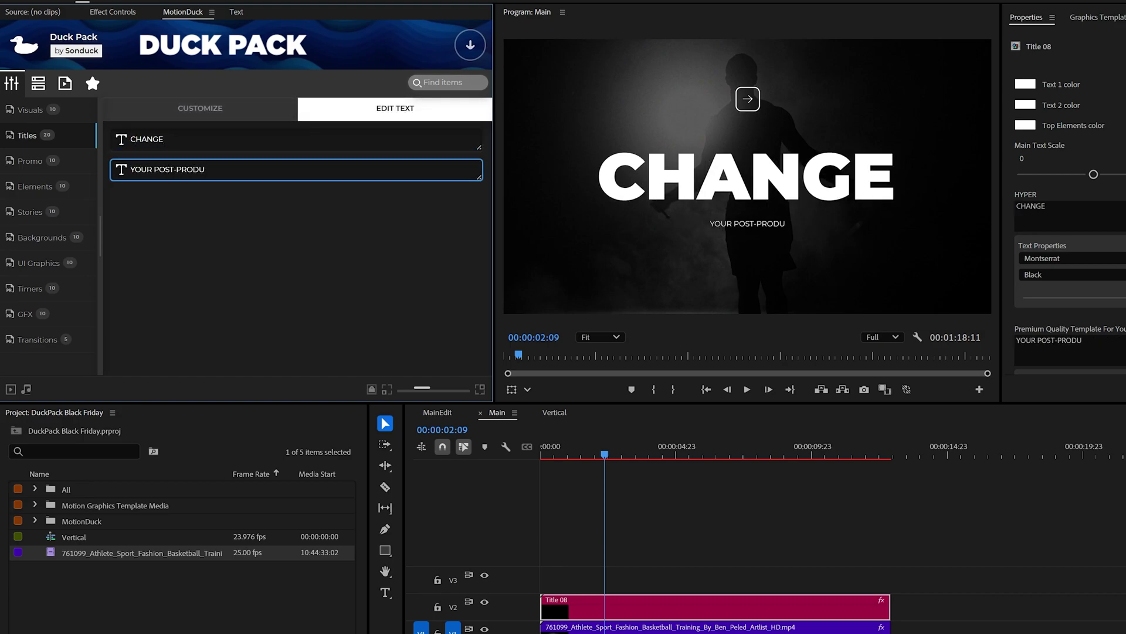
Return to the title's colour and scale options in the Customize tab.
click(200, 108)
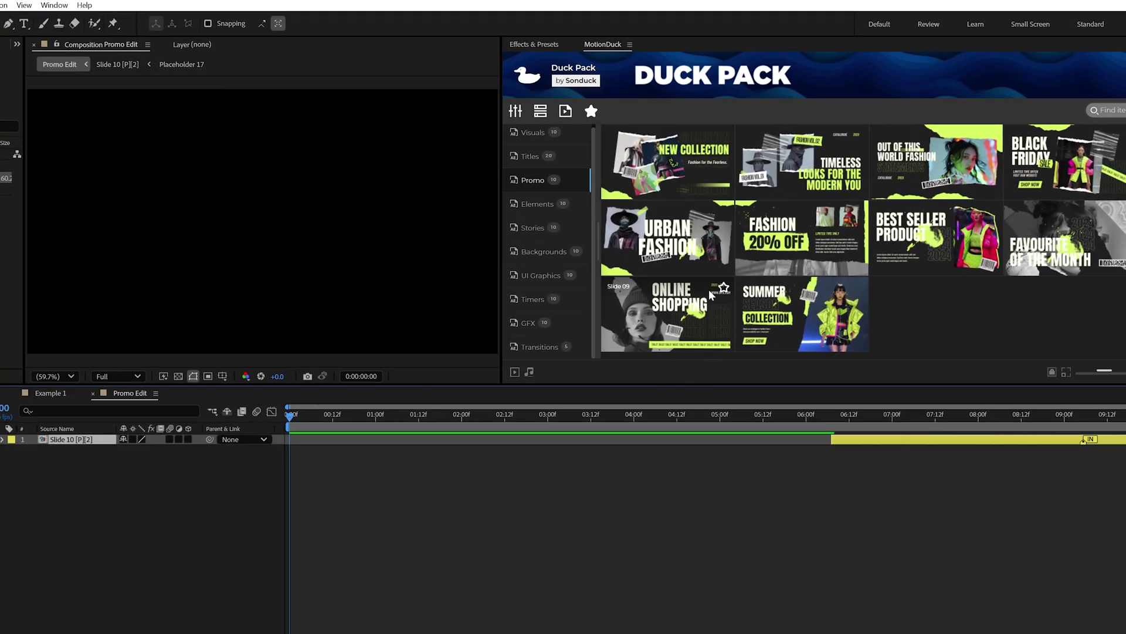
Apply the Black Friday Slide 04 promo and begin editing its BLACK FRIDAY headline.
mouse_move(1070, 172)
click(1049, 198)
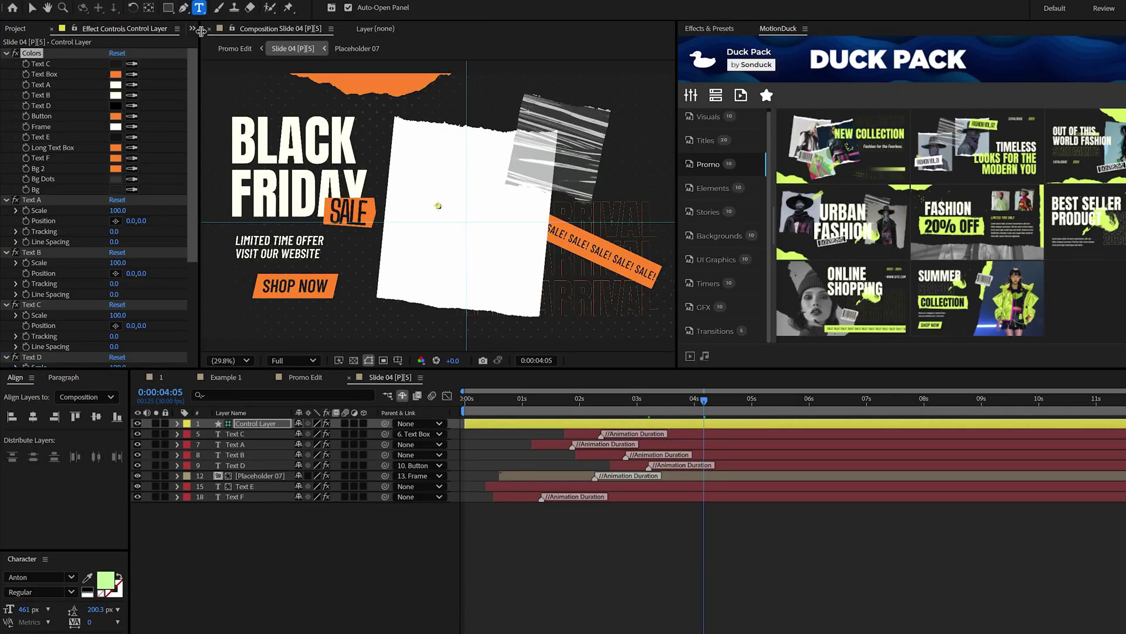
click(320, 152)
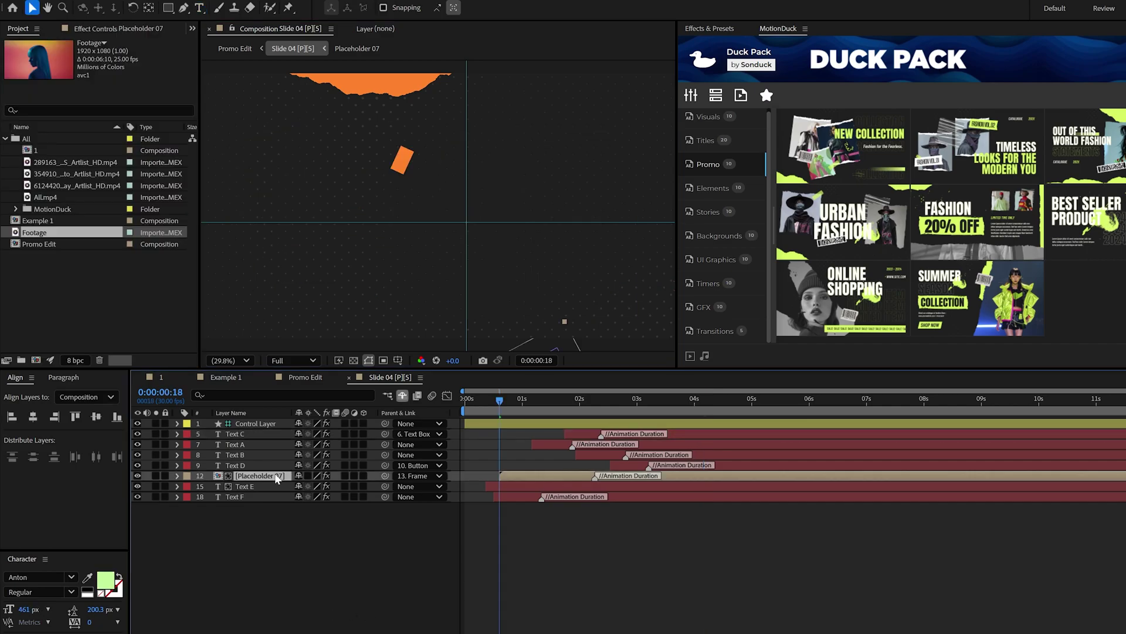
Fill Placeholder 07 with the Footage clip, delay Slide 04 in Promo Edit, and preview the result.
double_click(258, 475)
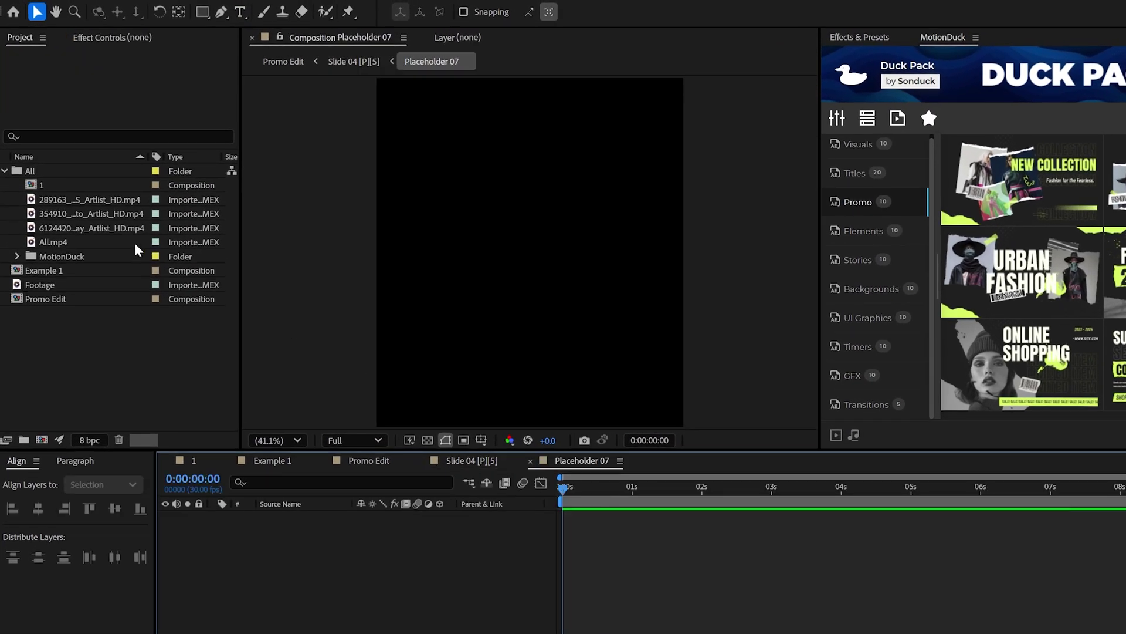
drag(54, 285, 390, 618)
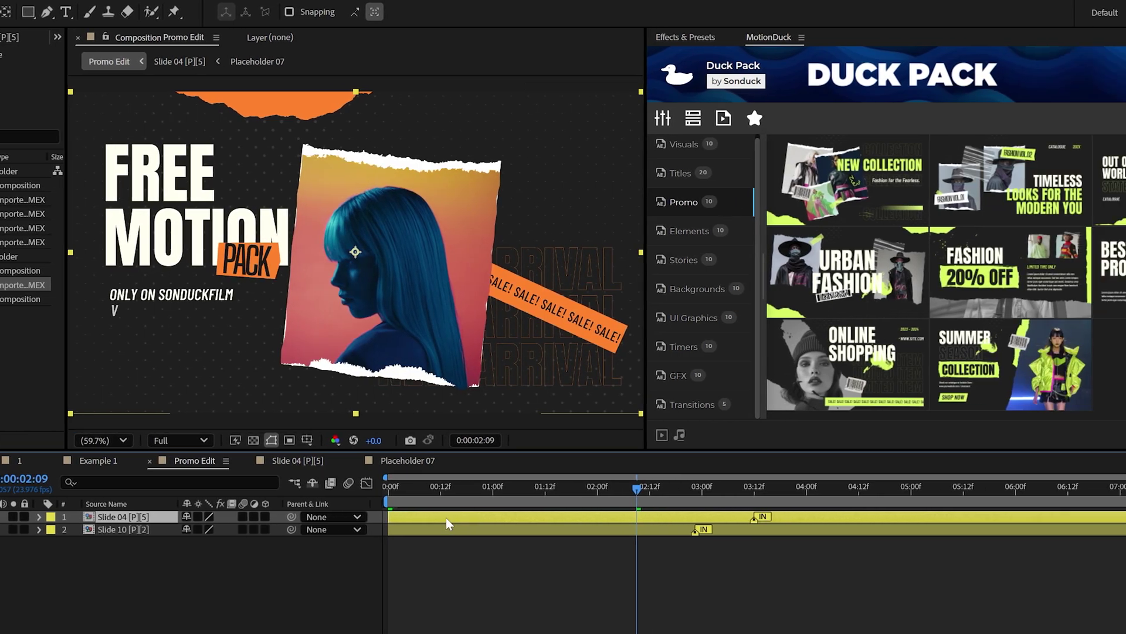
drag(448, 523, 706, 529)
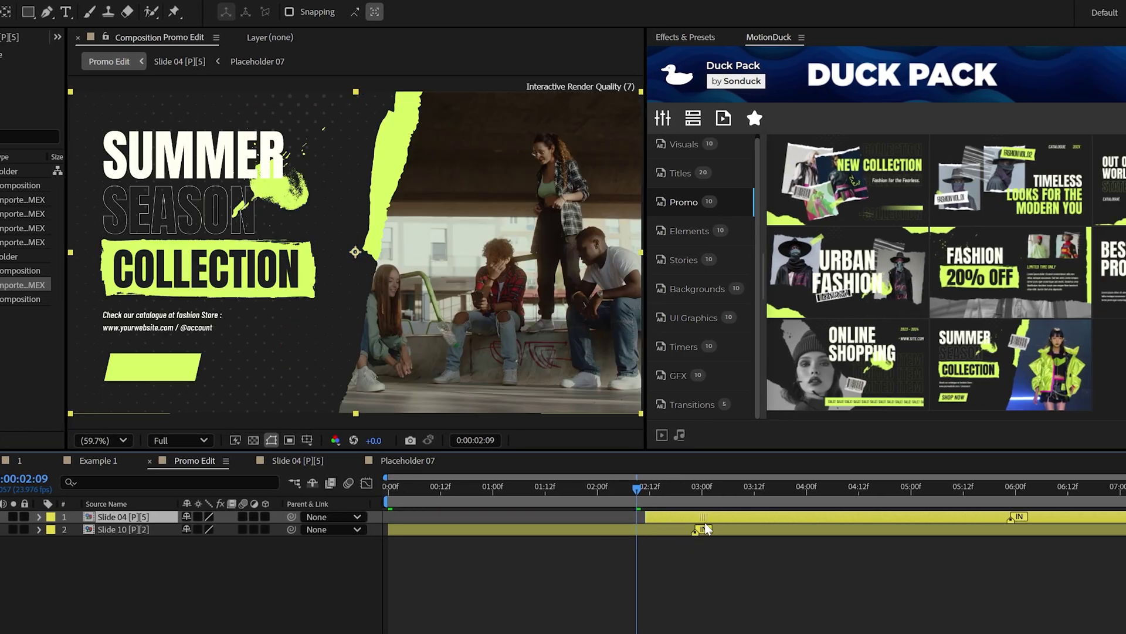
key(space)
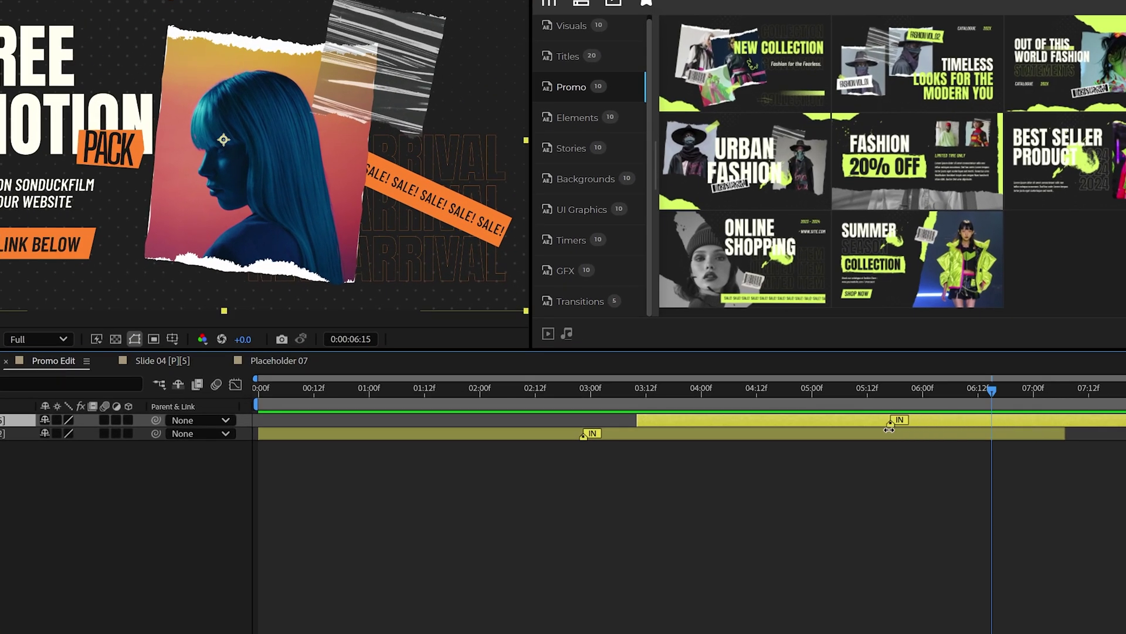
click(626, 388)
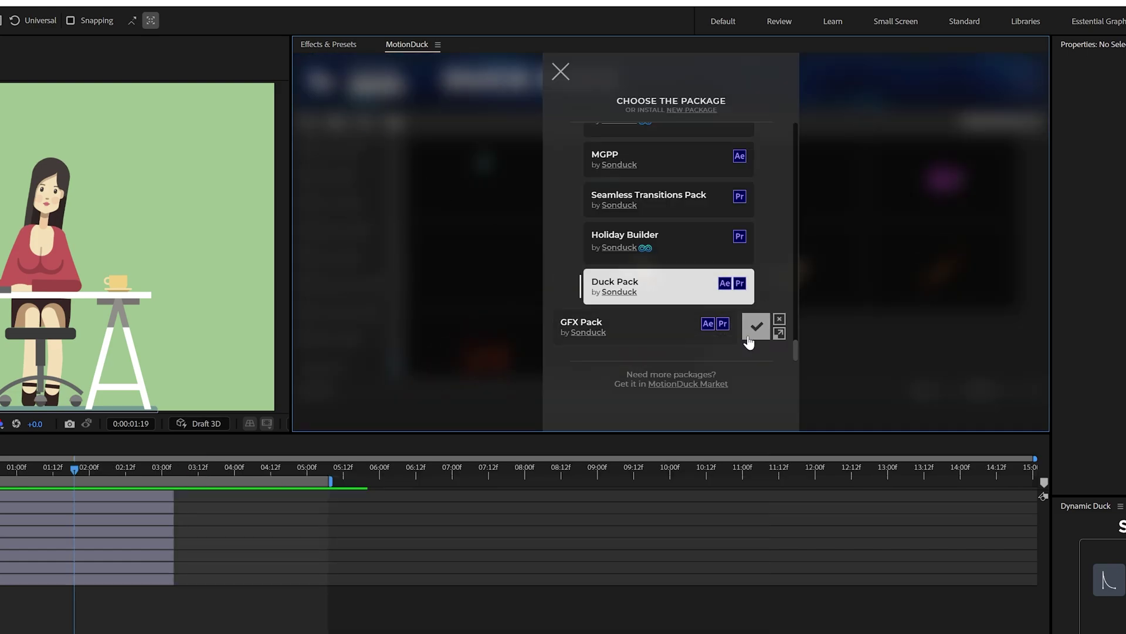
Load the GFX Pack with smaller thumbnails and browse Smoke, Liquid, Energy, Accents and Transitions.
click(749, 336)
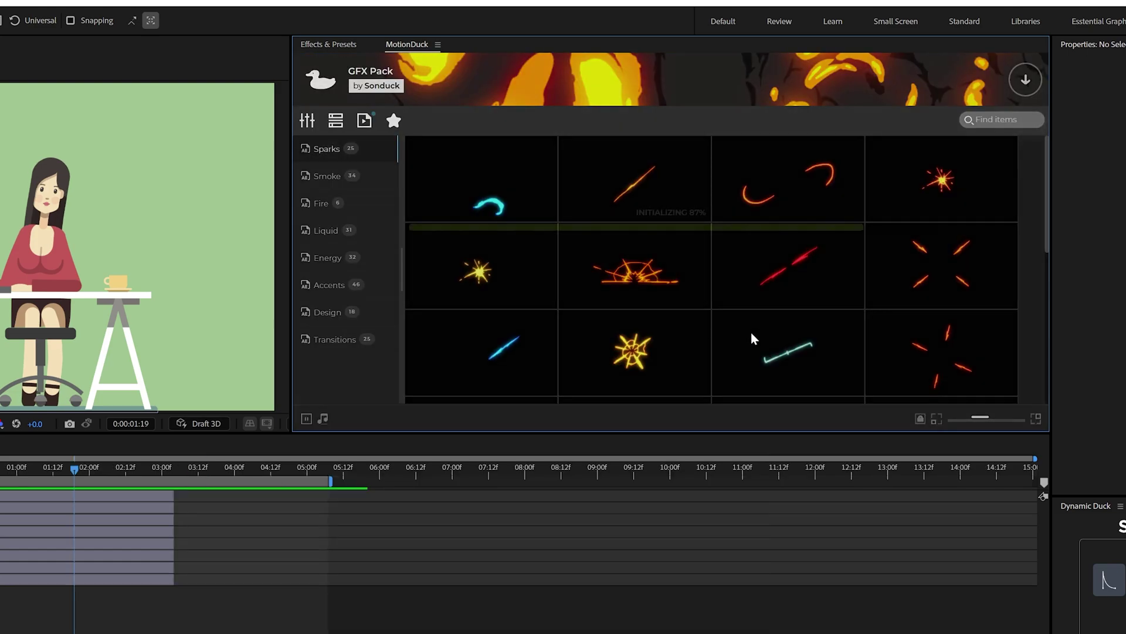
click(967, 419)
click(329, 176)
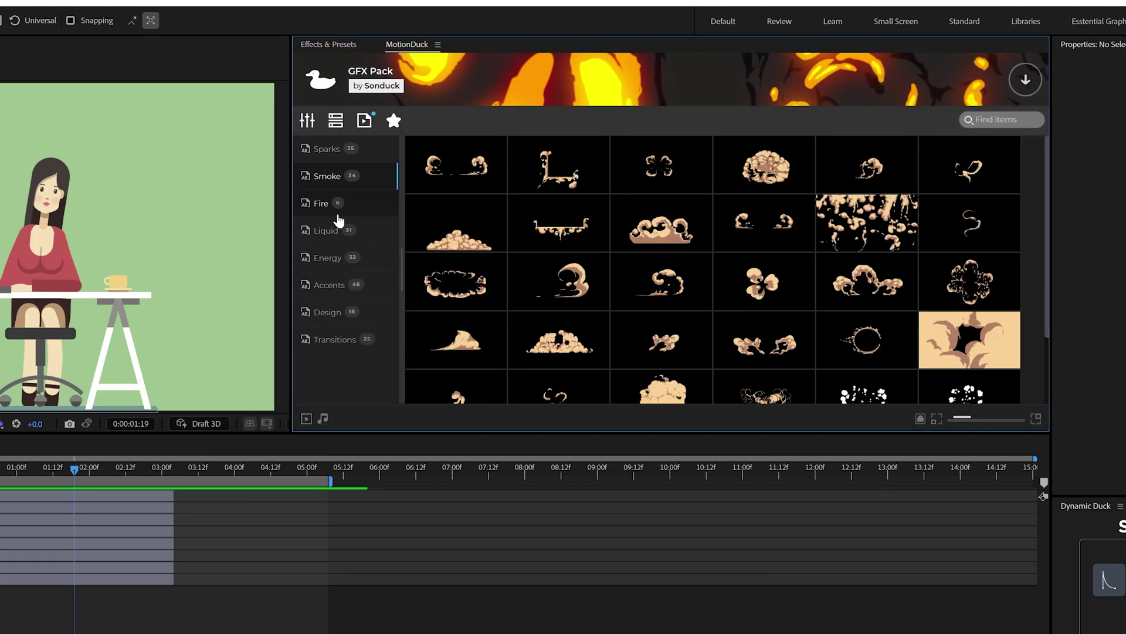
click(337, 230)
click(338, 257)
click(334, 285)
click(334, 338)
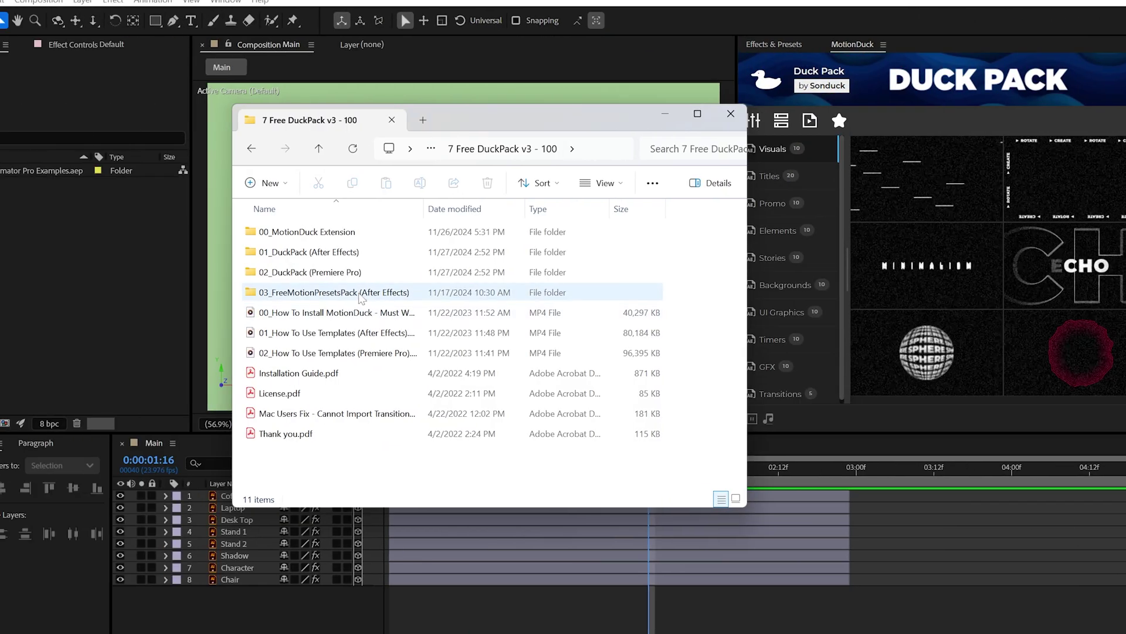
Install the FreeMotionPresetsPack file from the DuckPack download folder into MotionDuck.
drag(562, 477, 822, 276)
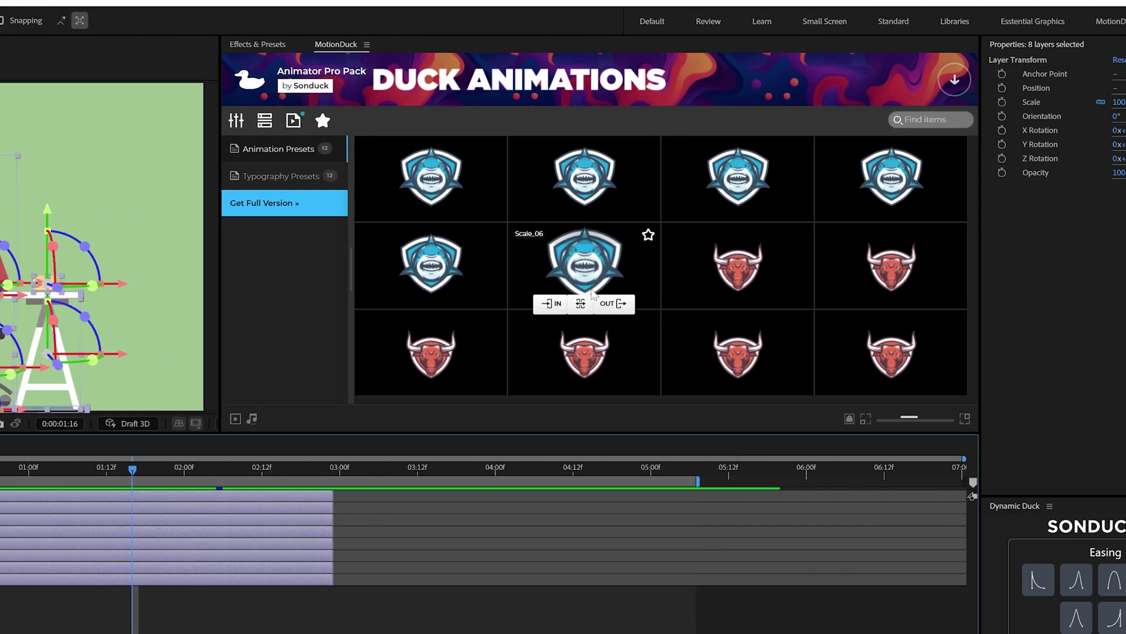
Apply Scale_06 IN+OUT to all eight layers, delay the Coffee and Laptop intros, and reselect everything.
click(581, 304)
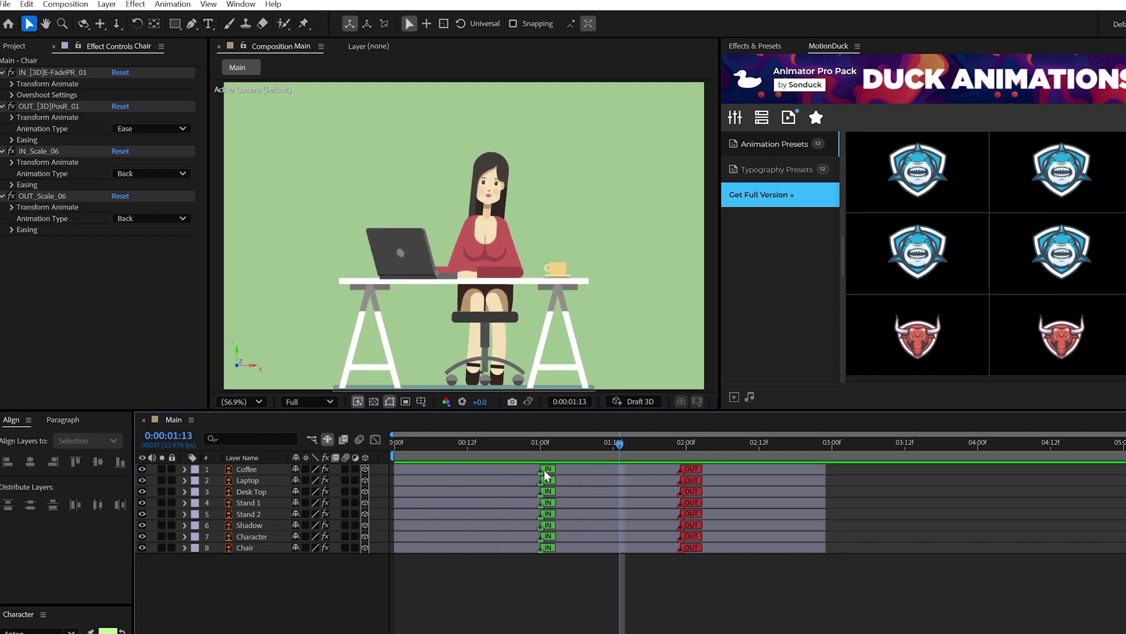
drag(547, 469, 577, 482)
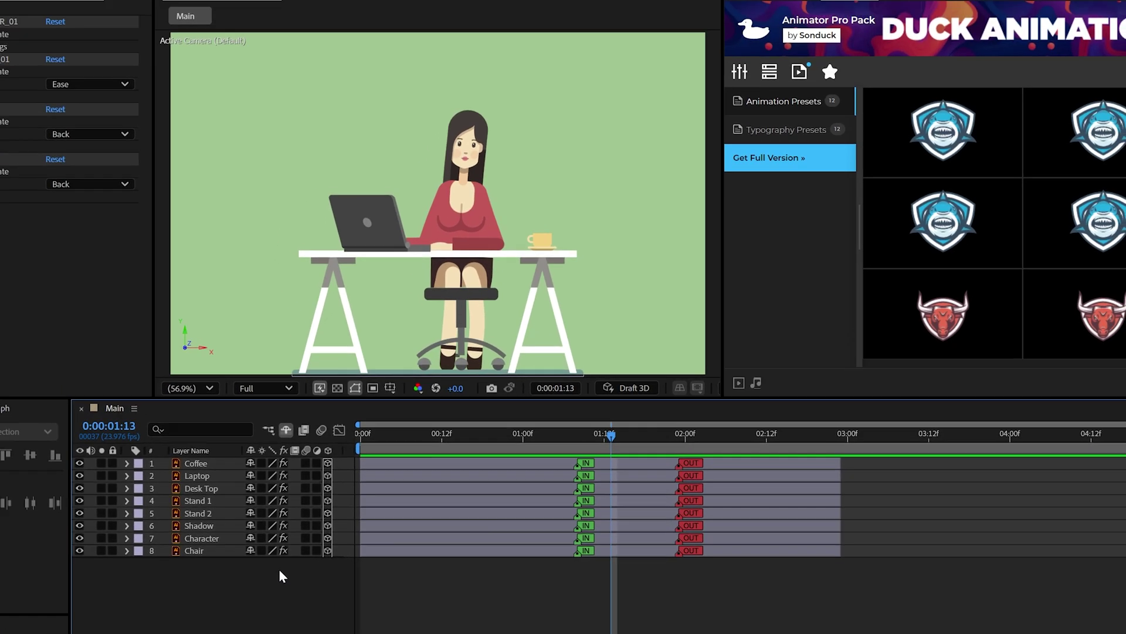
drag(183, 583, 188, 423)
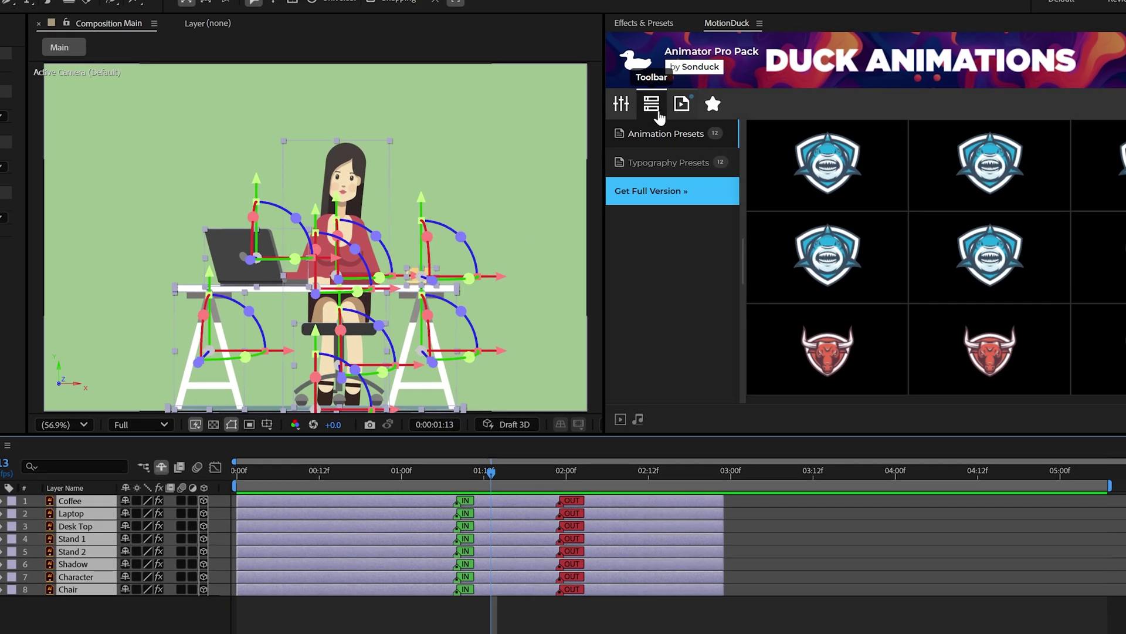
Stagger the eight desk-scene layers forward and play the cascading animation from the start.
click(773, 109)
click(814, 136)
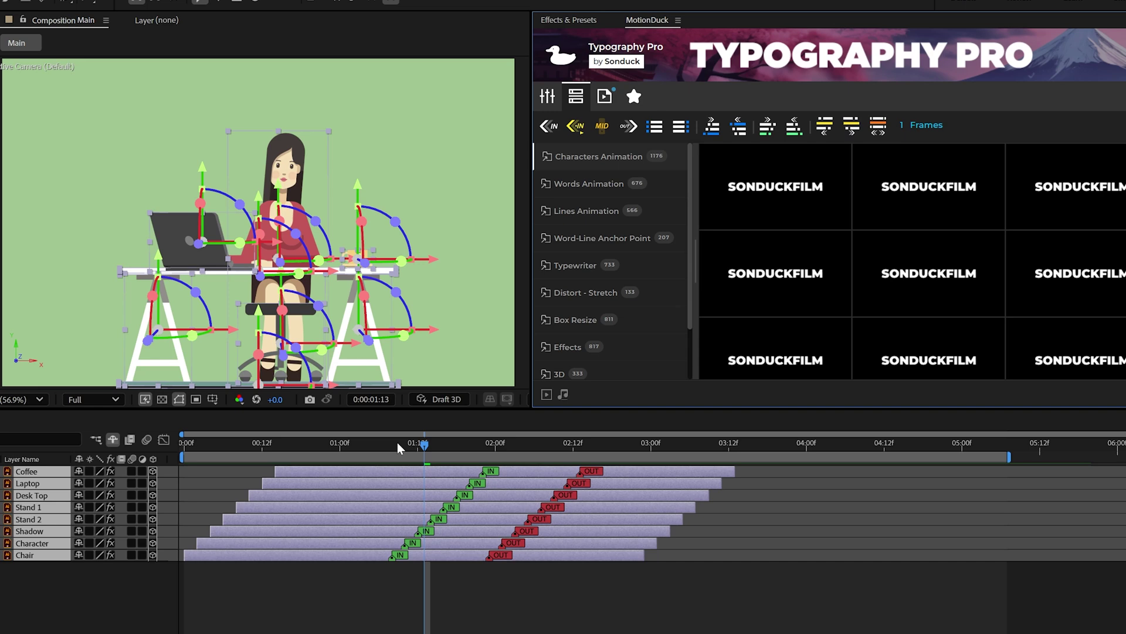
key(space)
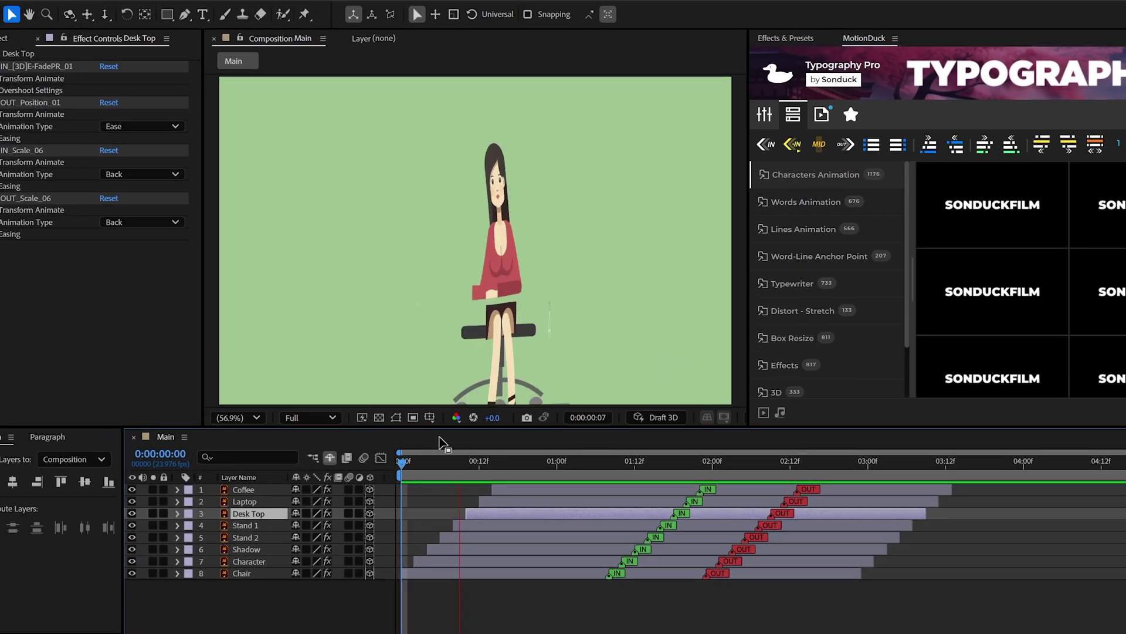